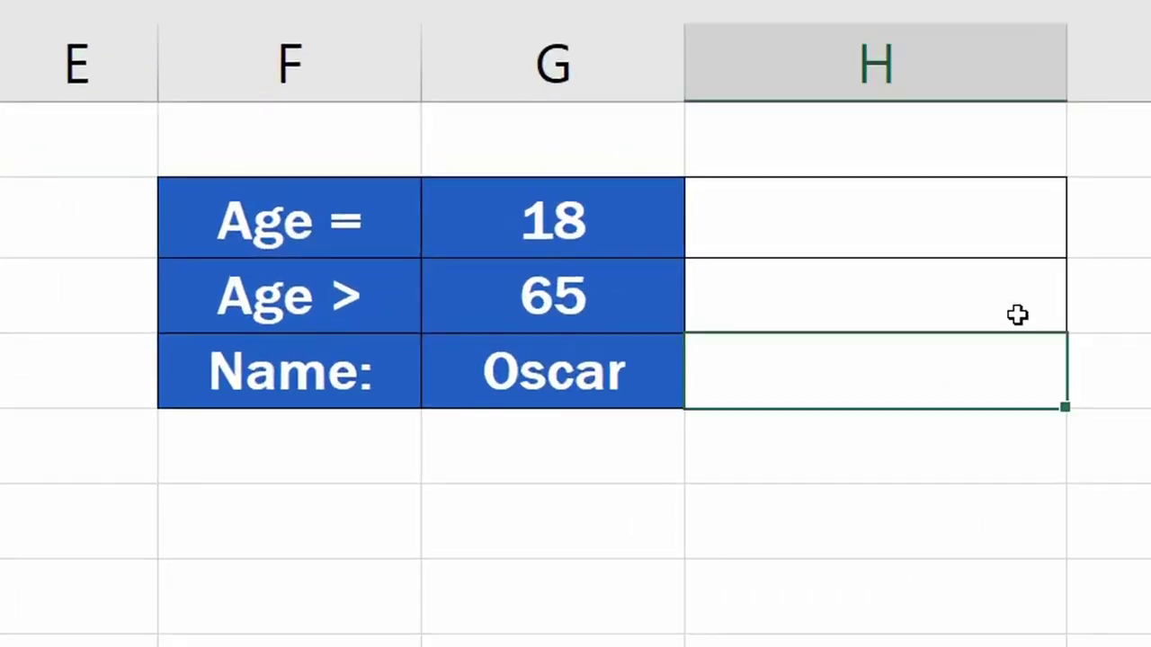
# Enter a COUNTIF formula in H2 that counts ages in D3:D35 equal to 18.
pyautogui.click(906, 223)
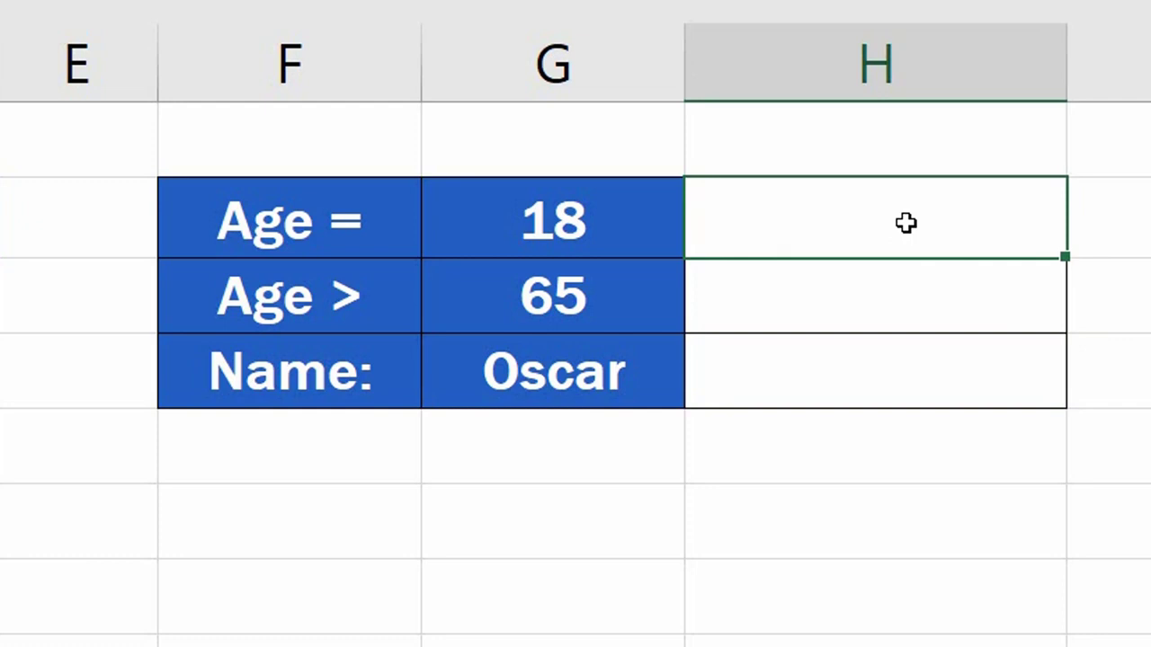
pyautogui.write('=')
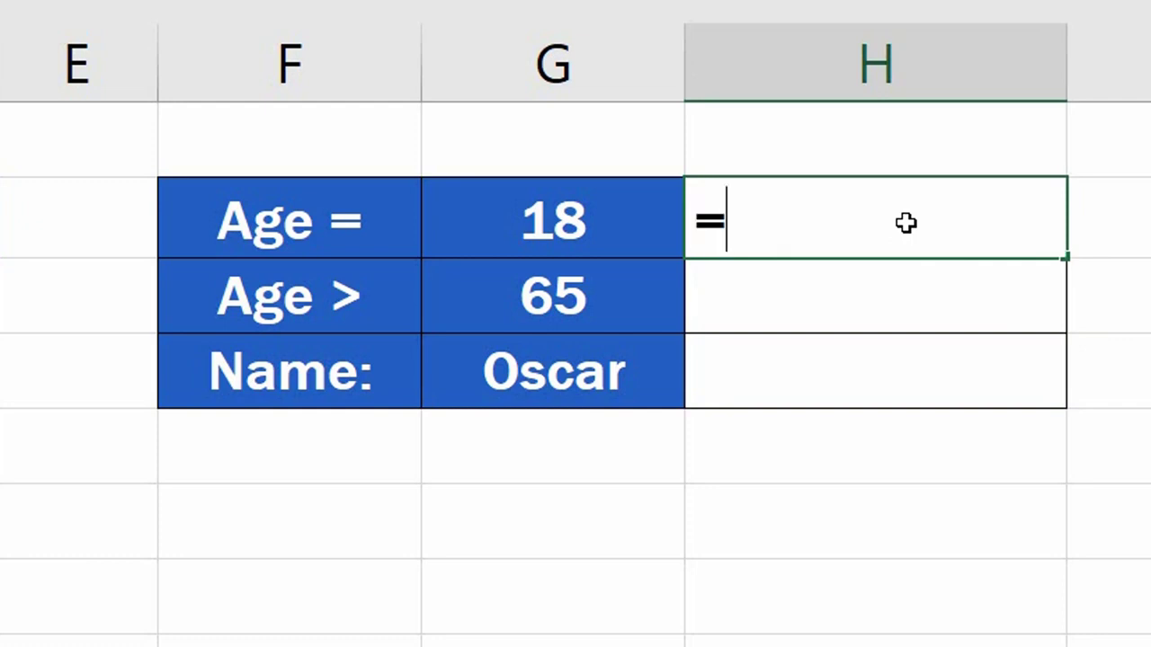
pyautogui.write('count')
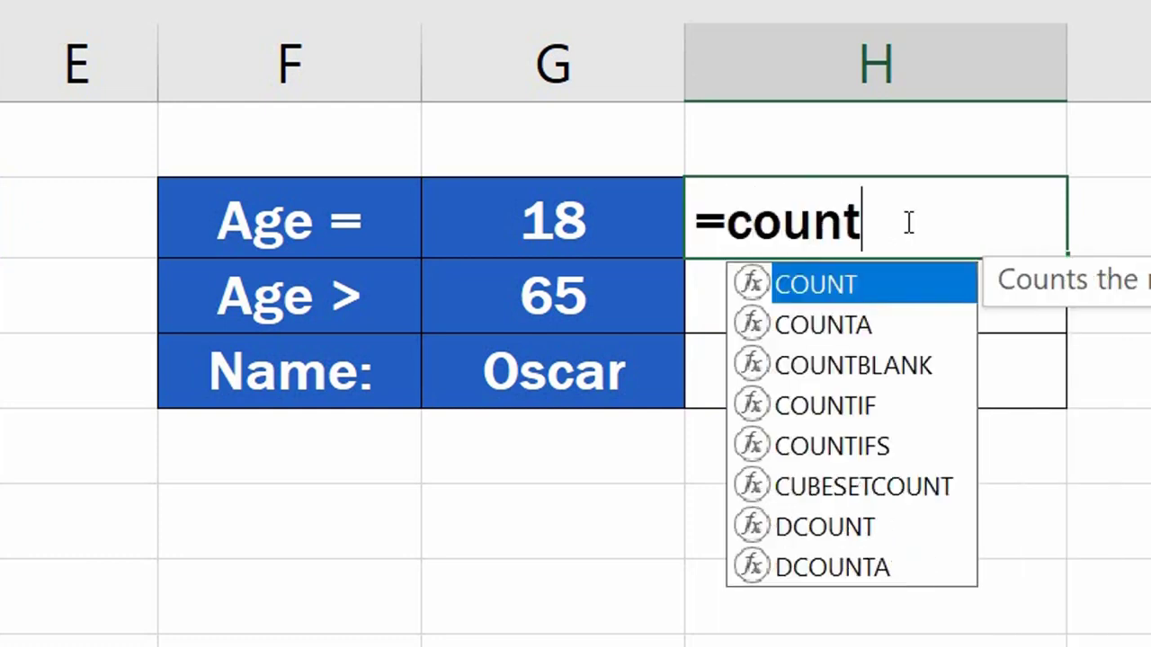
pyautogui.write('i')
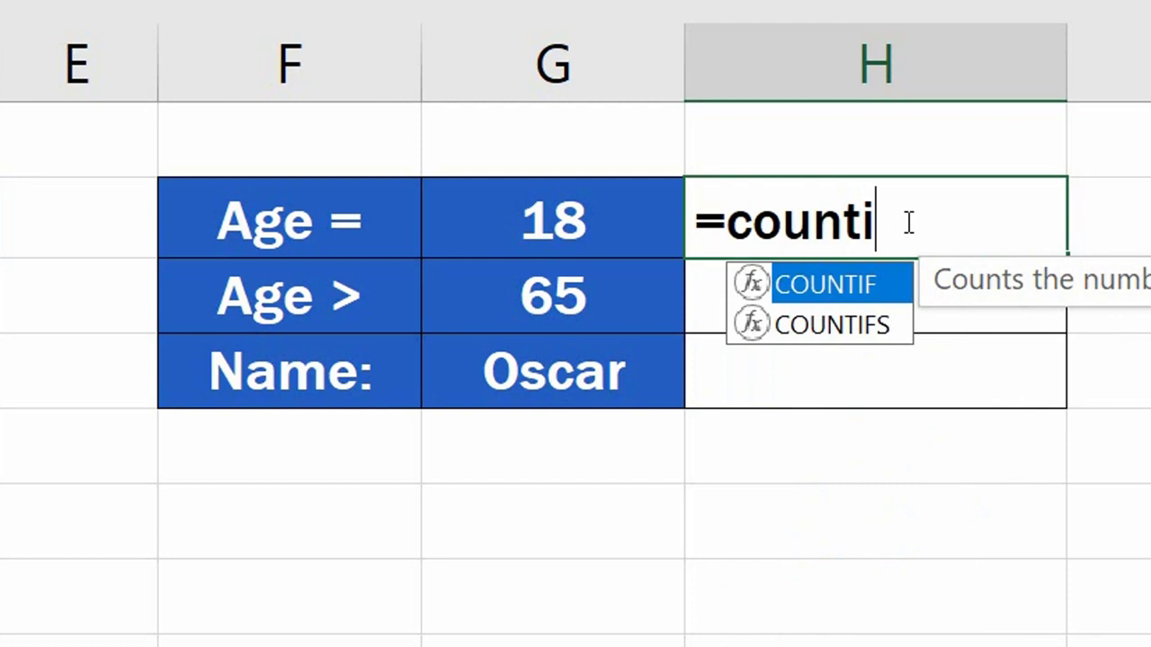
pyautogui.doubleClick(860, 282)
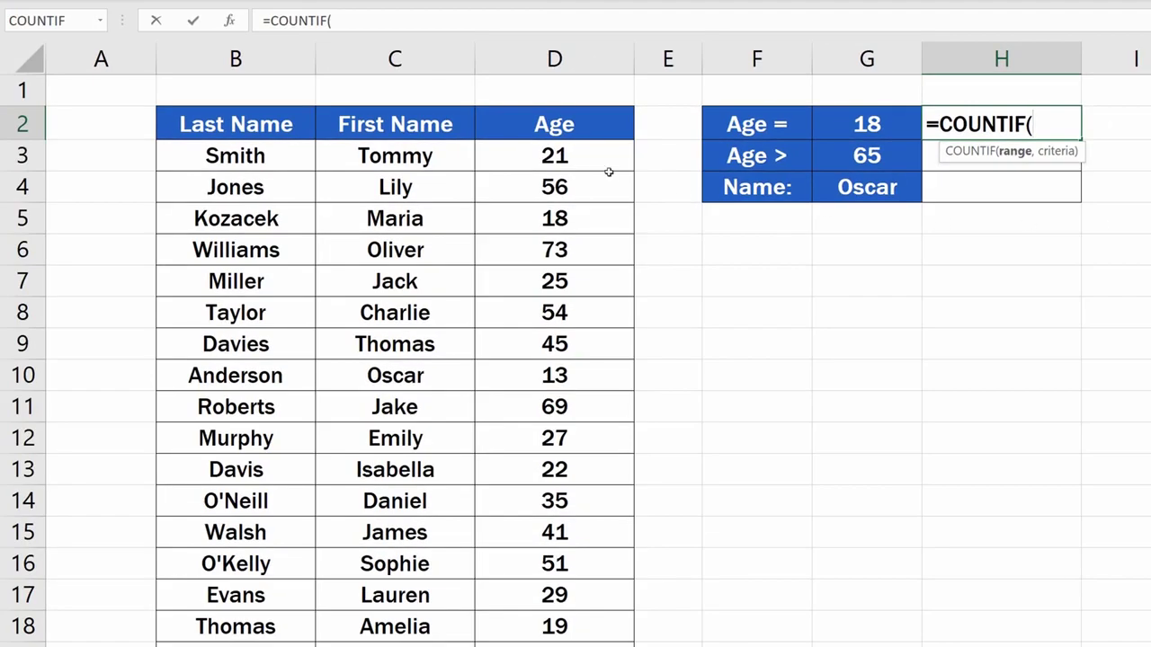
pyautogui.moveTo(599, 162); pyautogui.dragTo(584, 534)
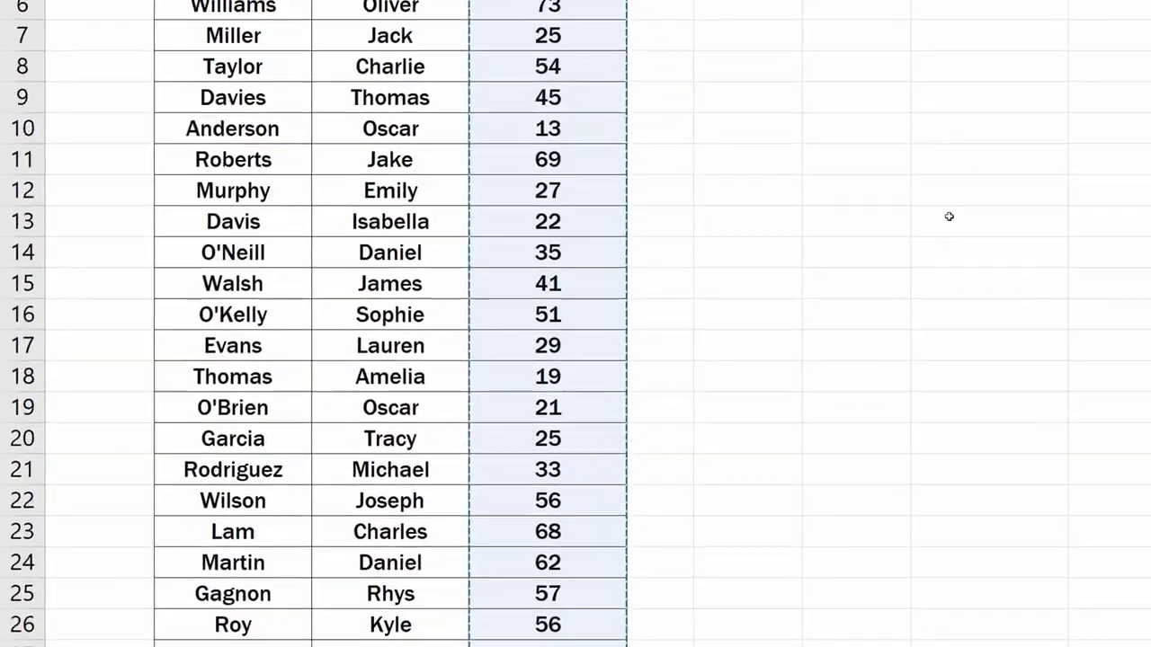
pyautogui.write(',')
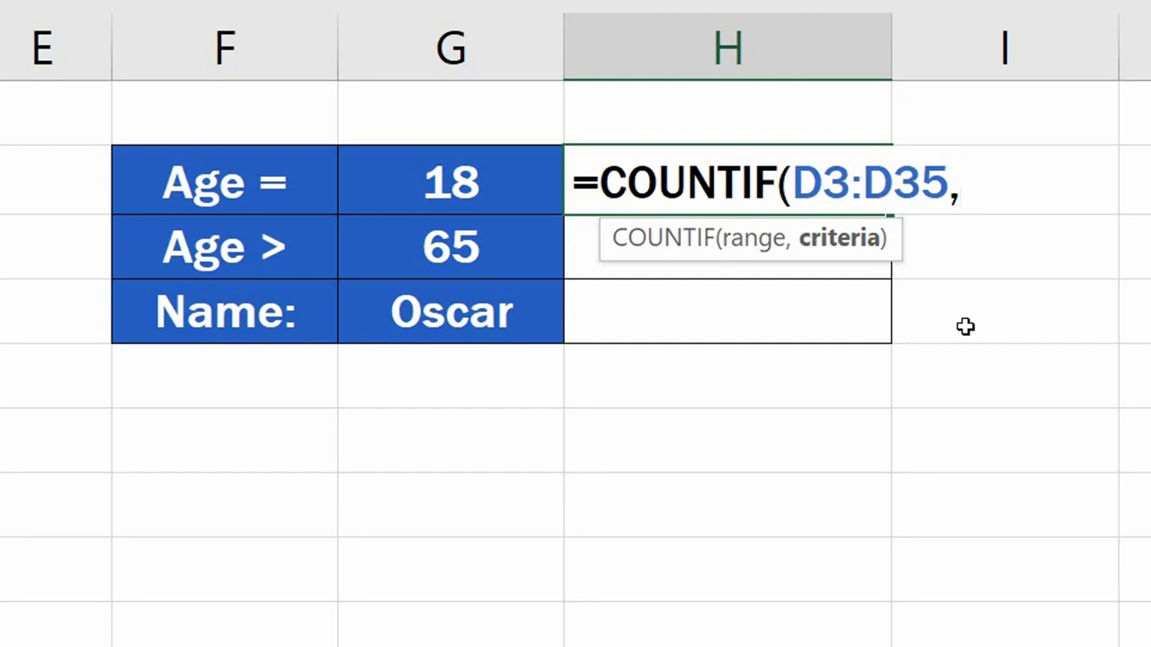
pyautogui.write('18')
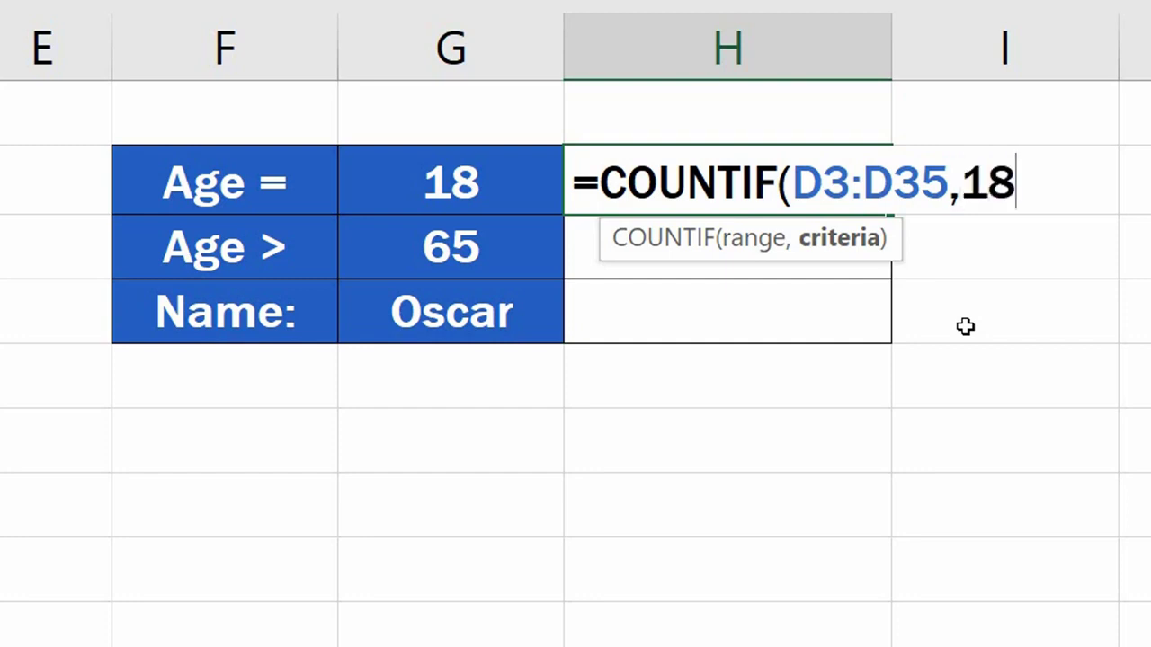
pyautogui.write(')')
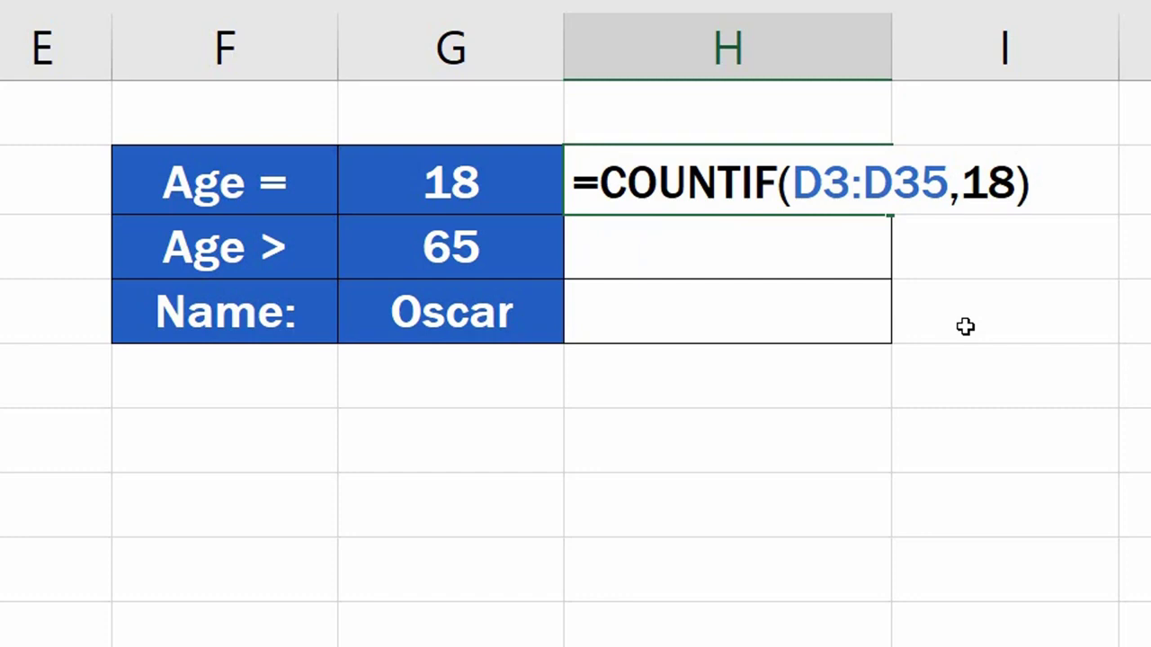
pyautogui.press('Return')
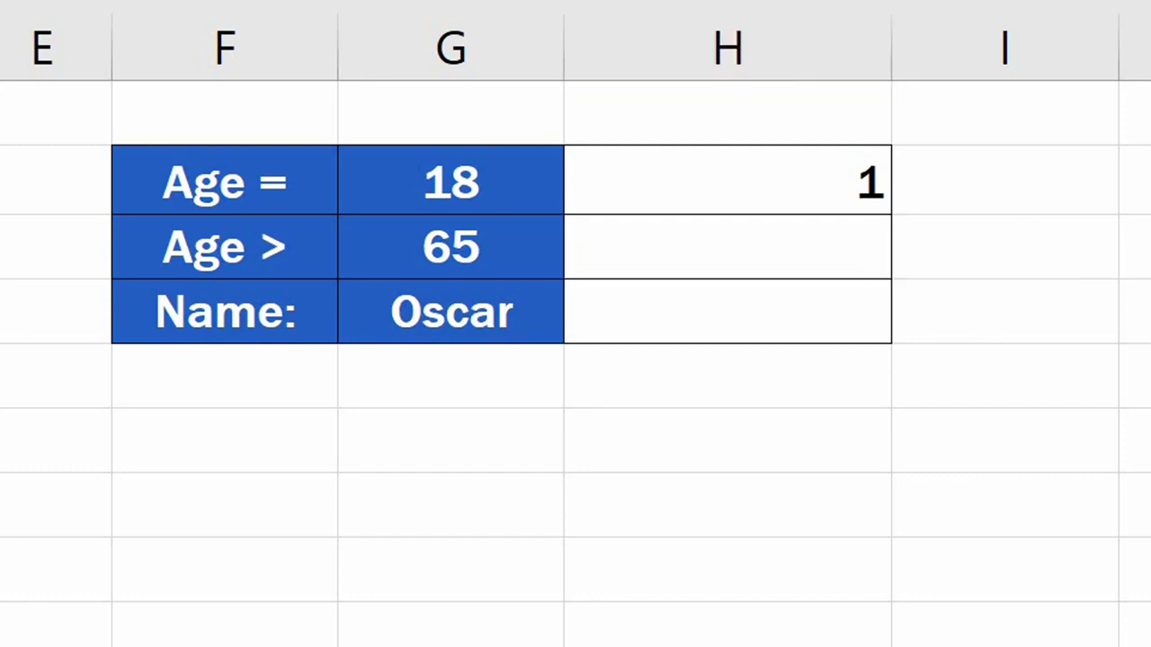
# Replace the fixed criterion 18 in the H2 COUNTIF formula with a reference to cell G2.
pyautogui.click(815, 180)
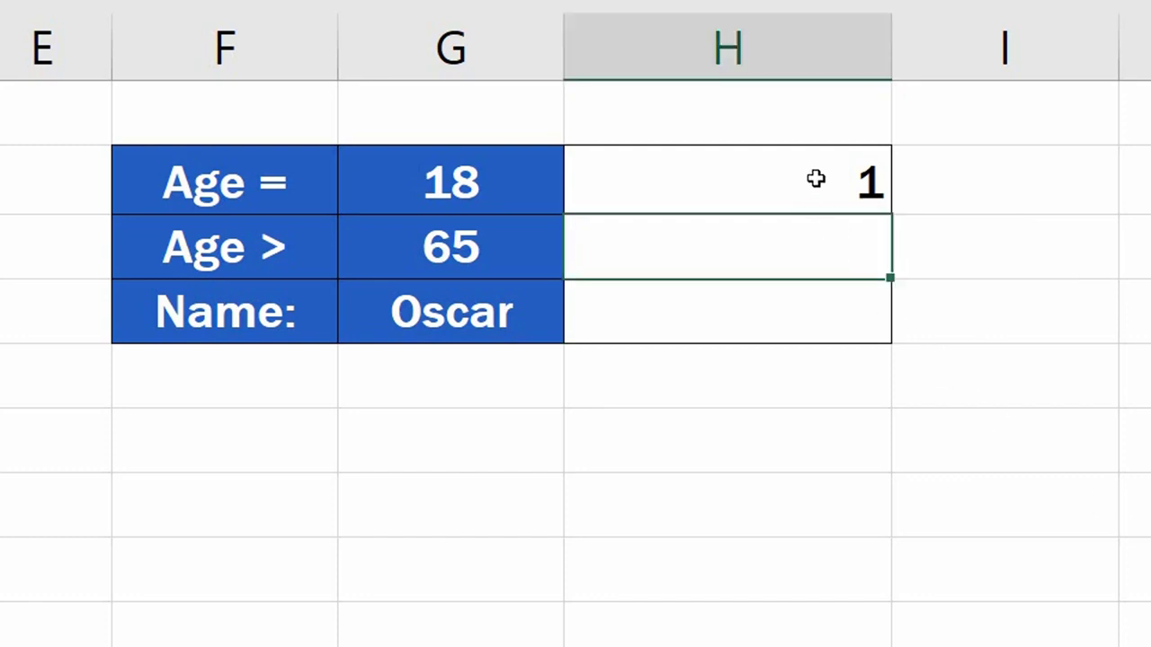
pyautogui.doubleClick(815, 180)
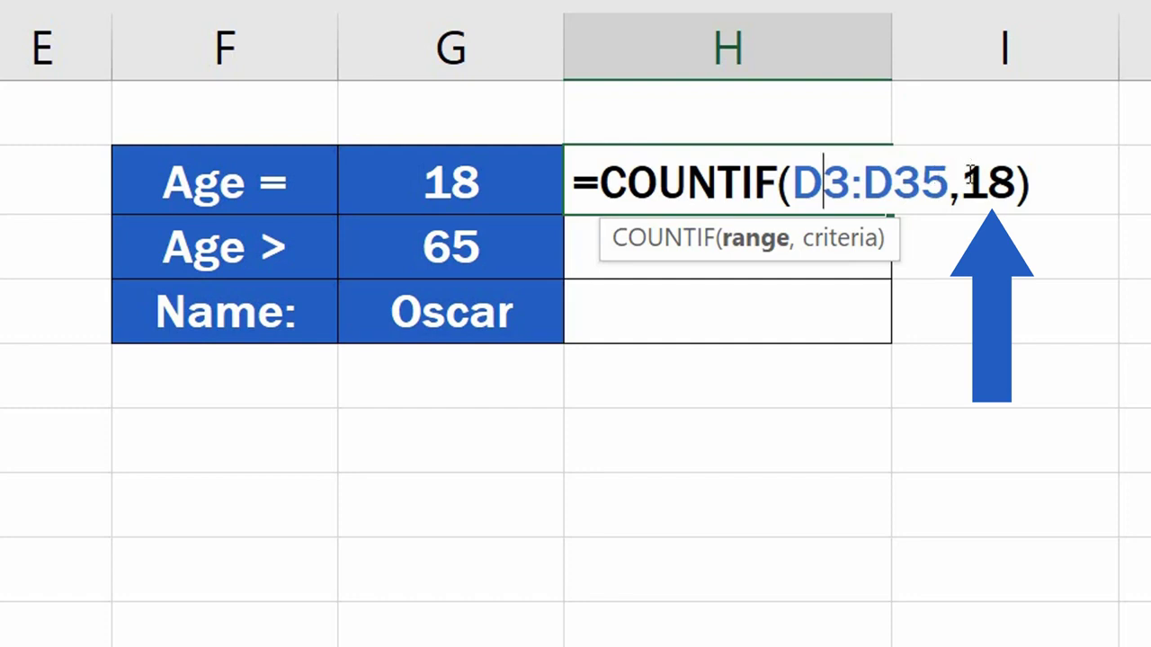
pyautogui.moveTo(973, 185); pyautogui.dragTo(1016, 176)
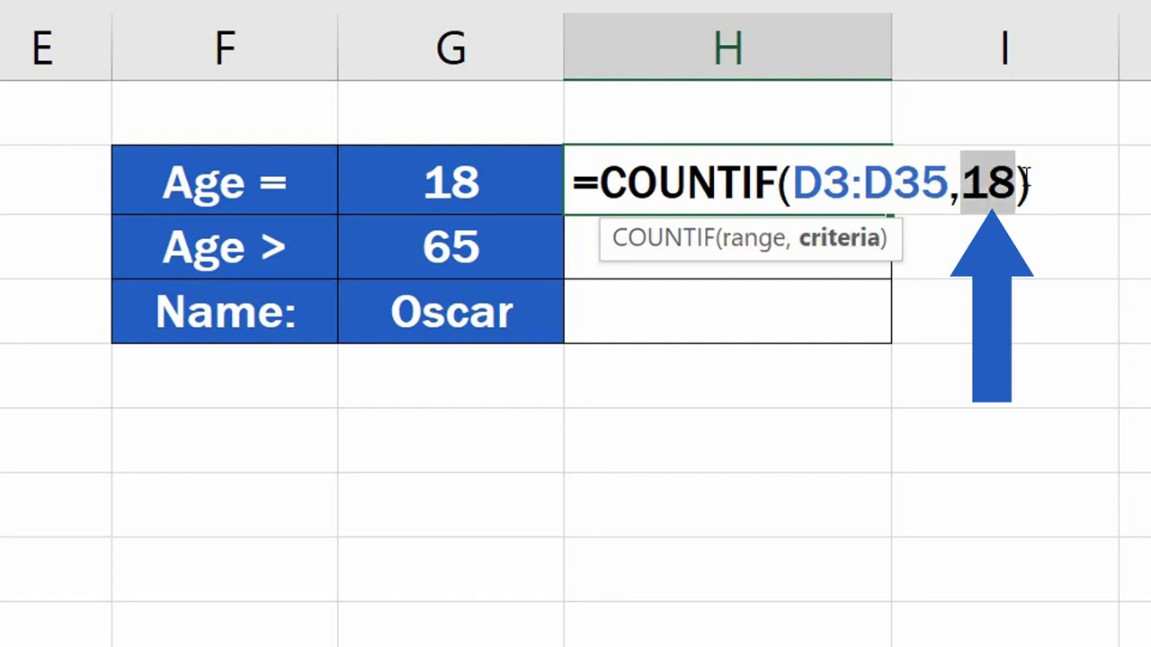
pyautogui.write('G2')
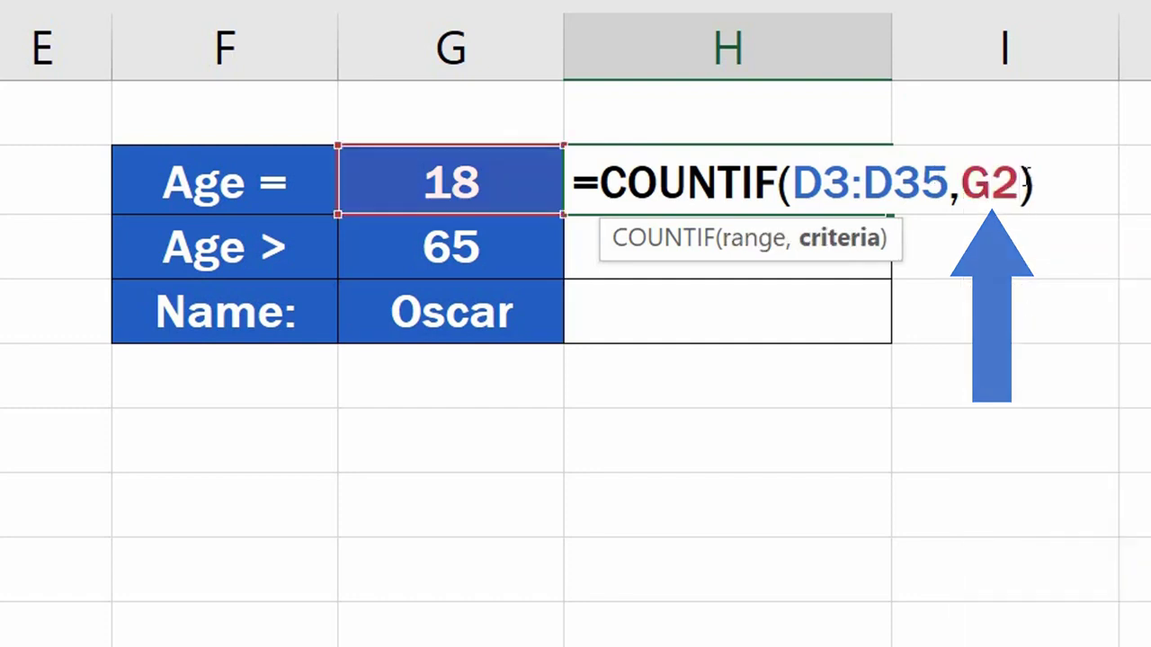
pyautogui.press('Return')
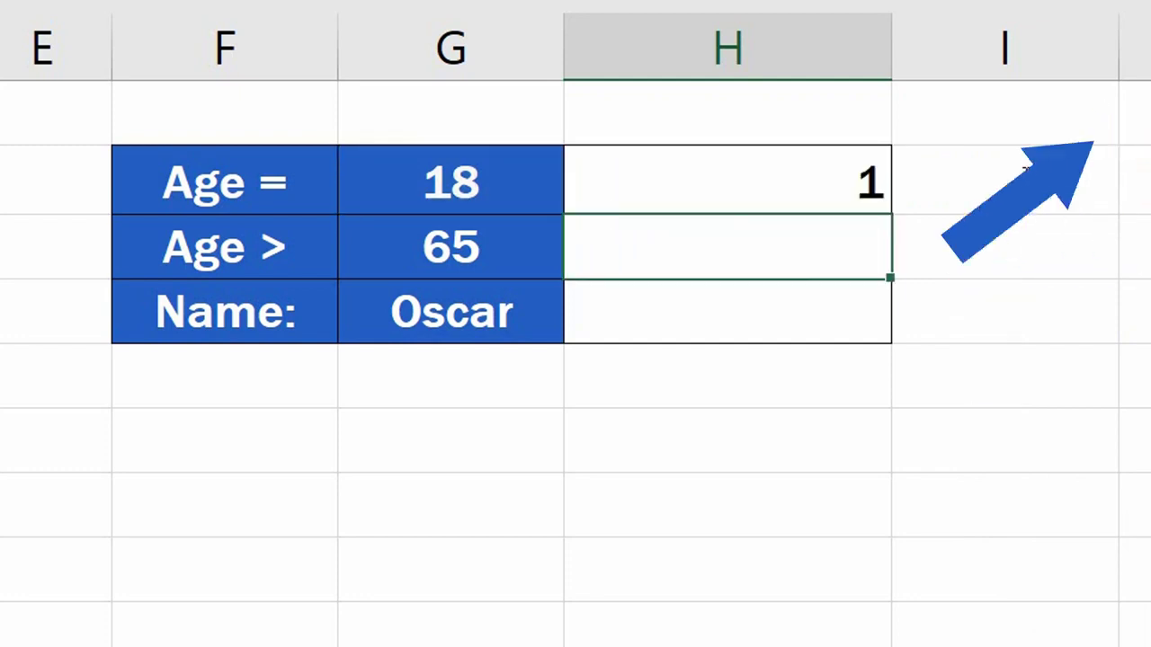
# Change the "Age =" criterion in cell G2 to 25.
pyautogui.click(497, 179)
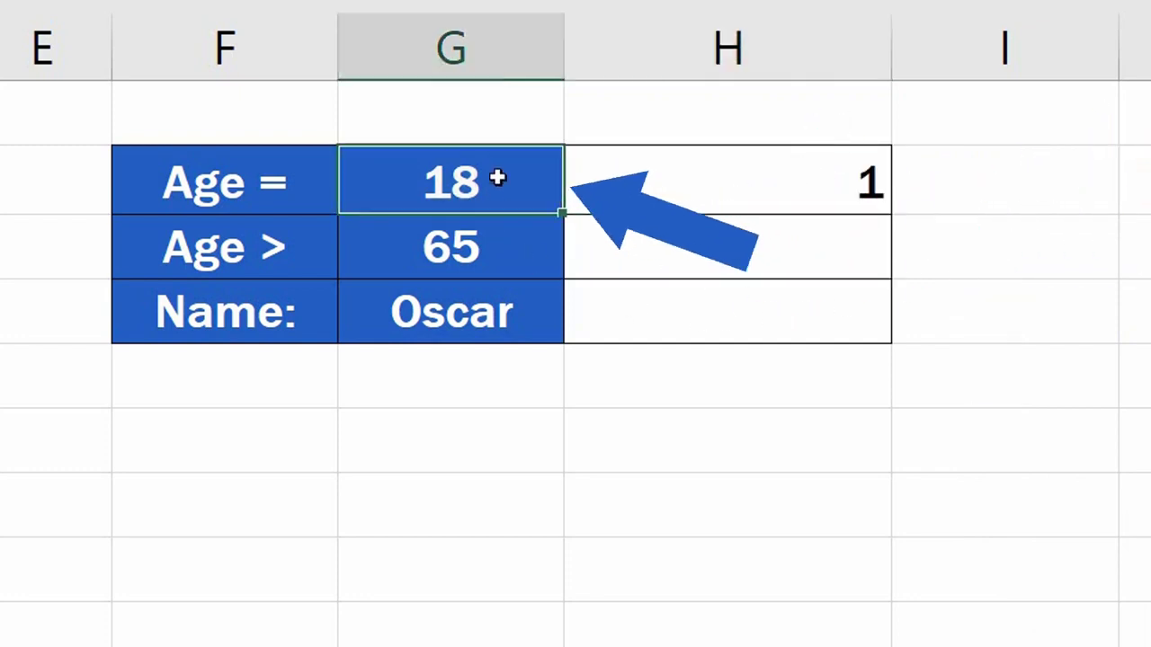
pyautogui.write('25')
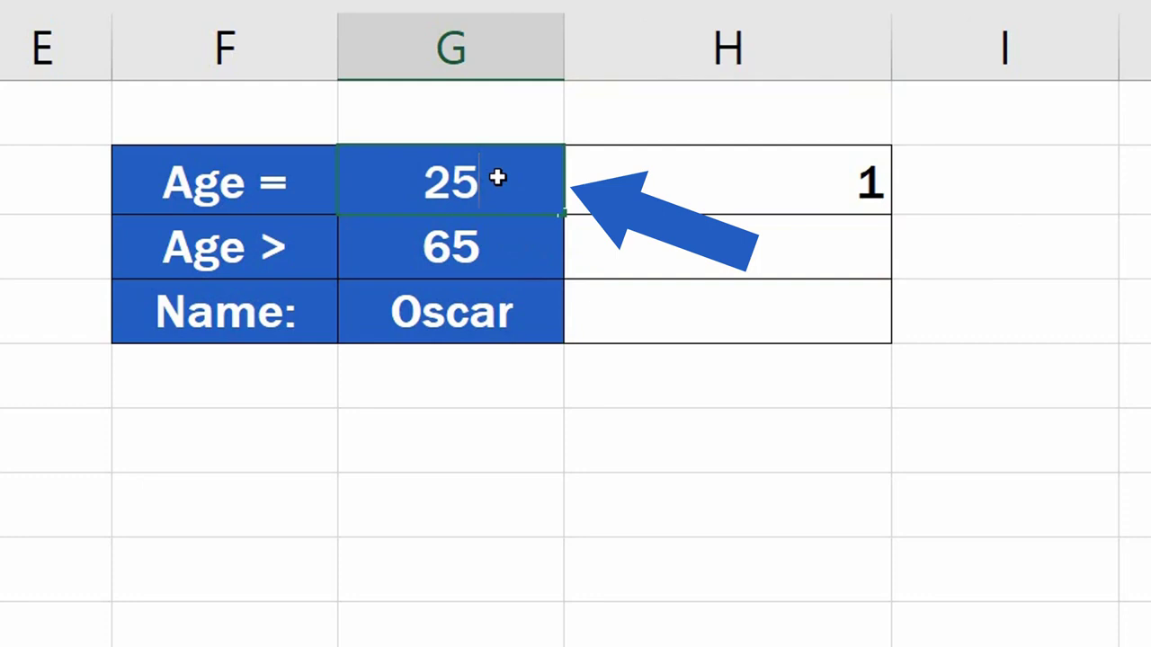
pyautogui.press('Return')
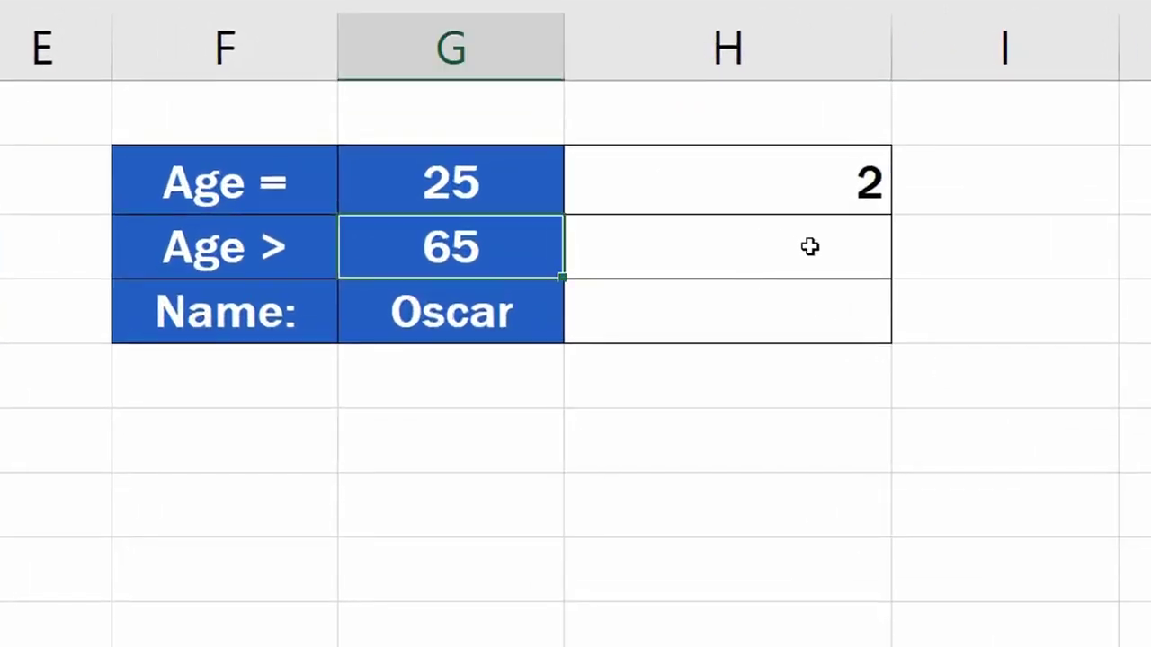
# Enter a COUNTIF formula in H3 that counts ages in D3:D35 using the criterion ">65".
pyautogui.click(818, 246)
pyautogui.write('=')
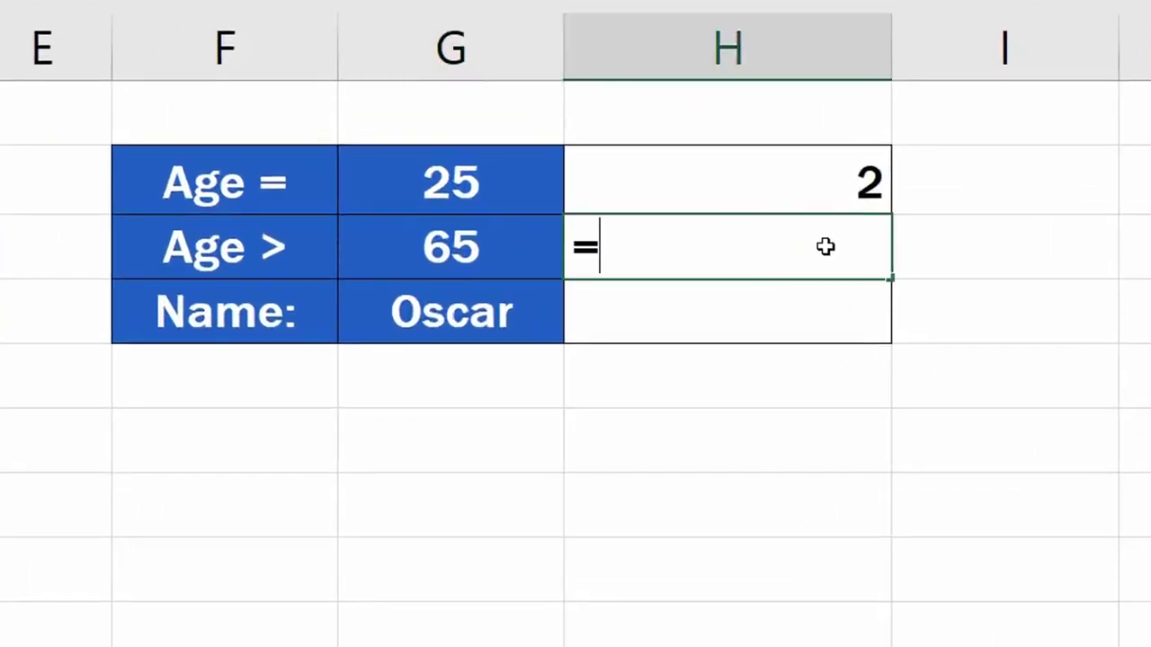
pyautogui.write('counti')
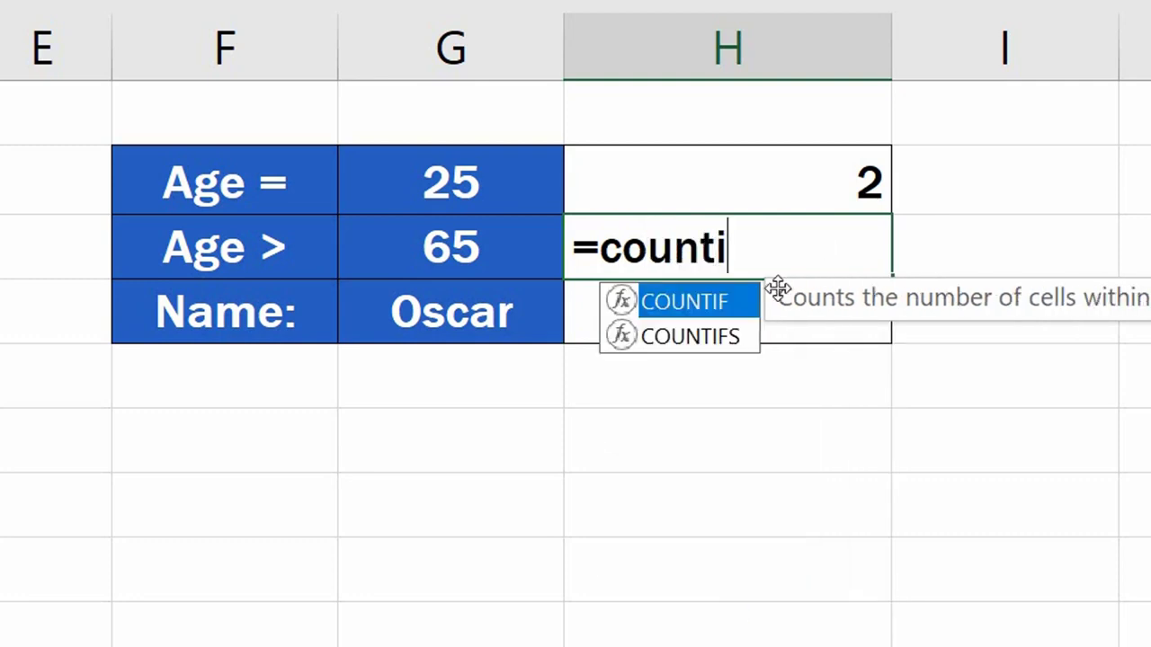
pyautogui.doubleClick(725, 301)
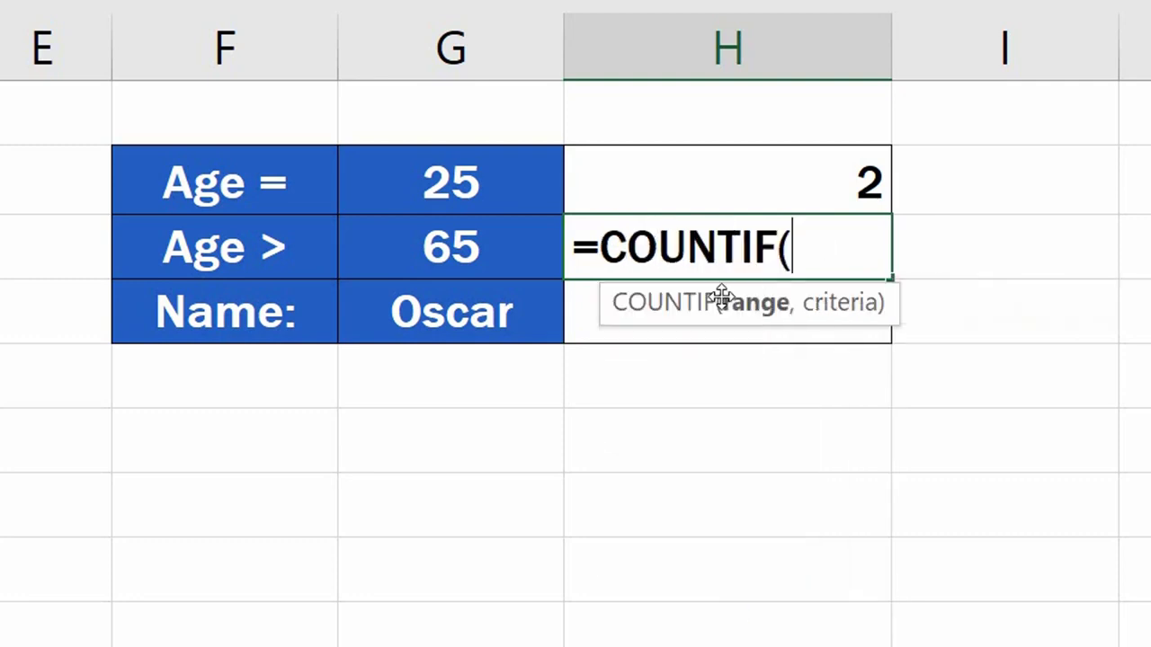
pyautogui.moveTo(225, 182); pyautogui.dragTo(315, 586)
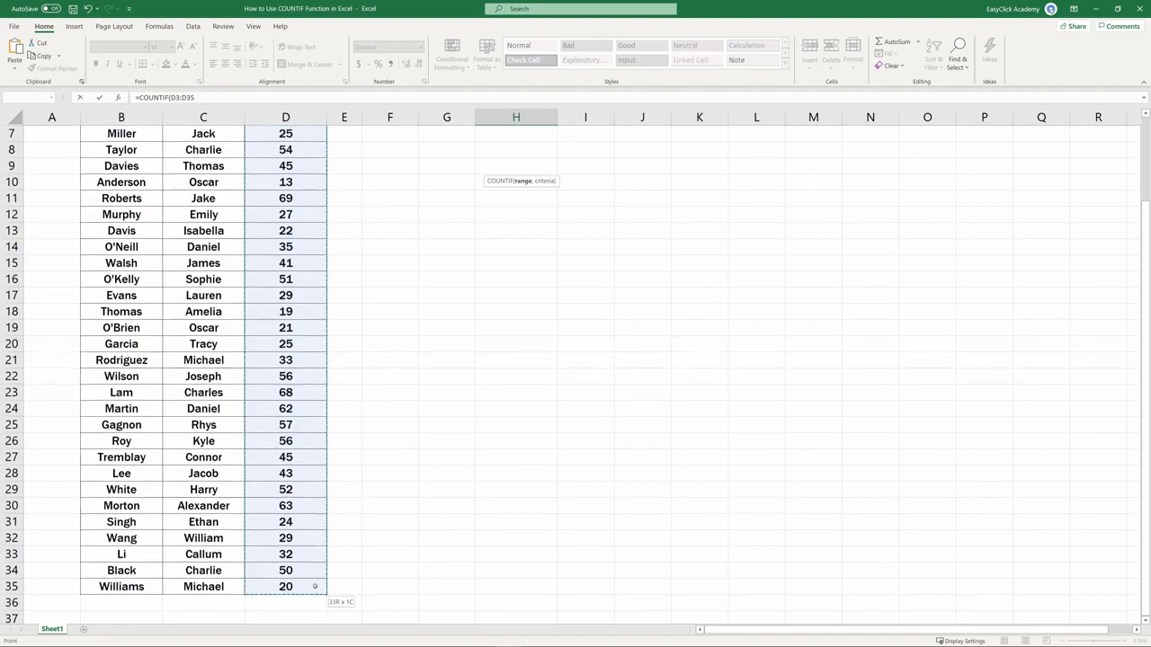
pyautogui.scroll(2, 562, 264)
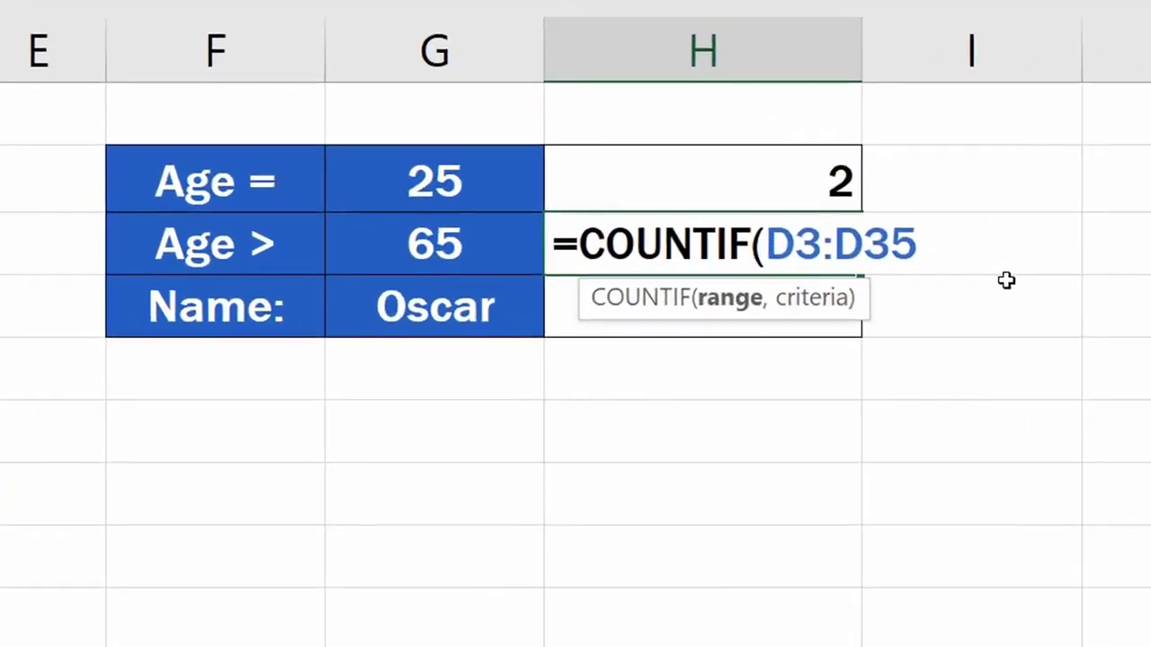
pyautogui.write(',')
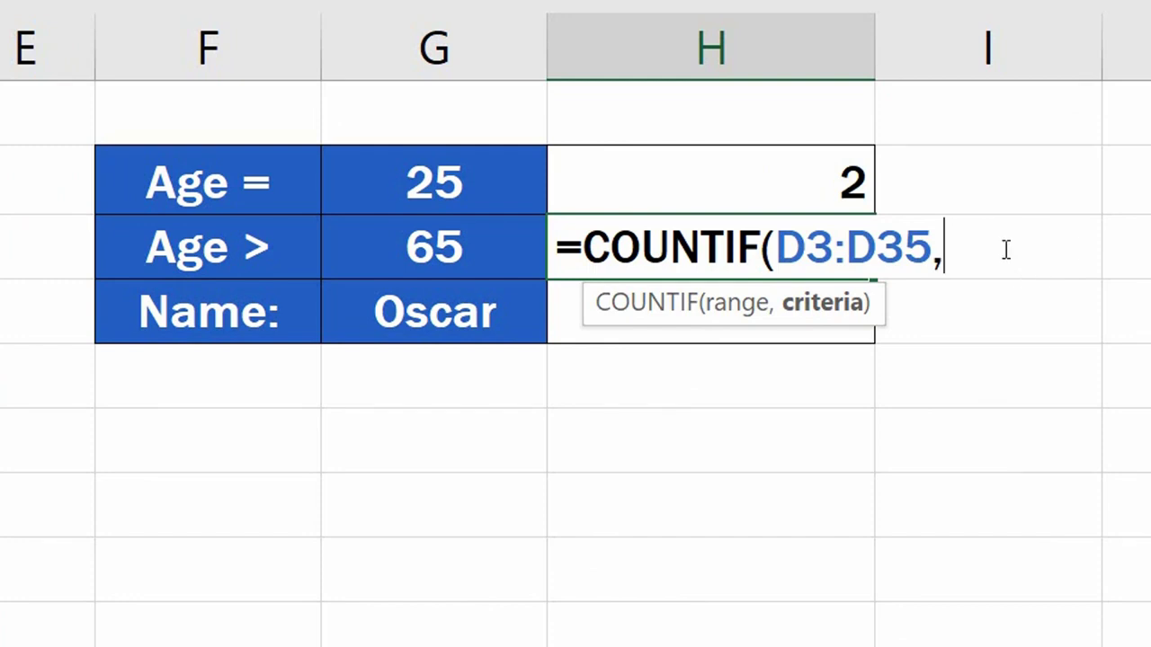
pyautogui.write('">65"')
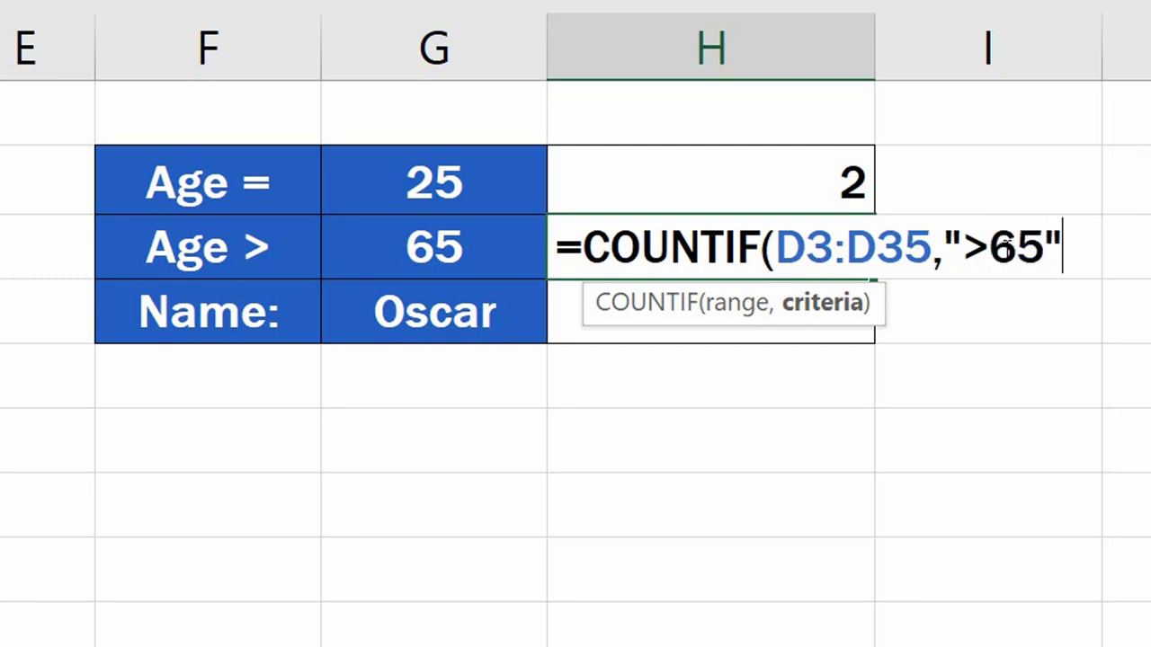
pyautogui.write(')')
pyautogui.press('Return')
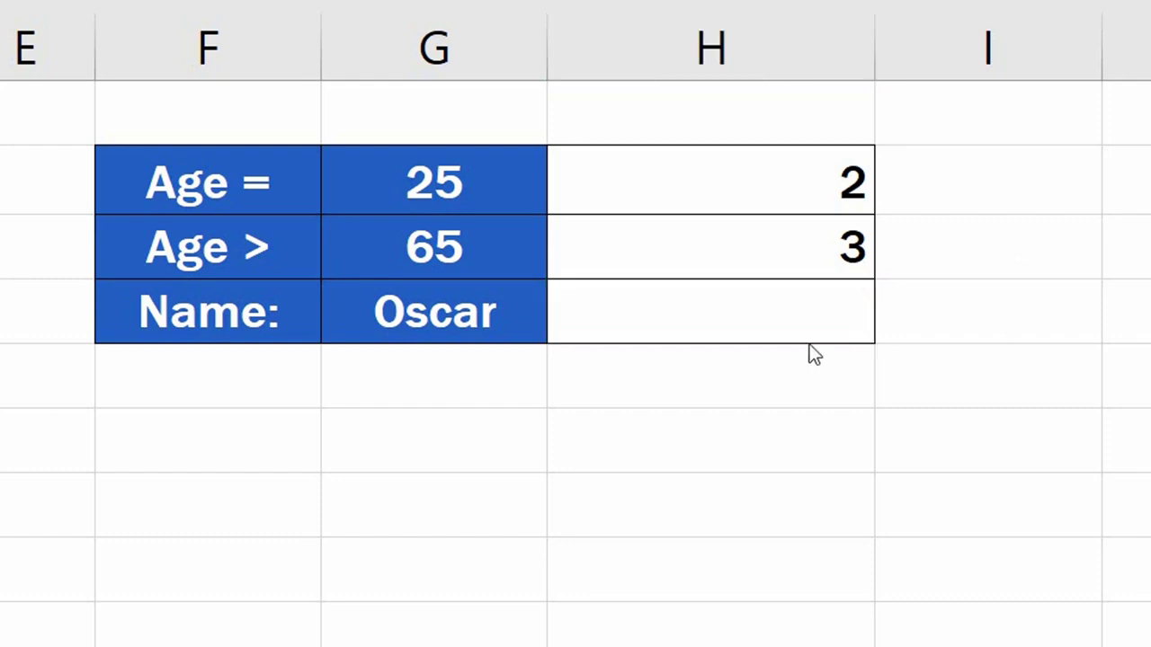
# Edit the H3 COUNTIF formula so its criterion becomes ">"&G3 instead of the fixed number.
pyautogui.click(767, 242)
pyautogui.doubleClick(767, 241)
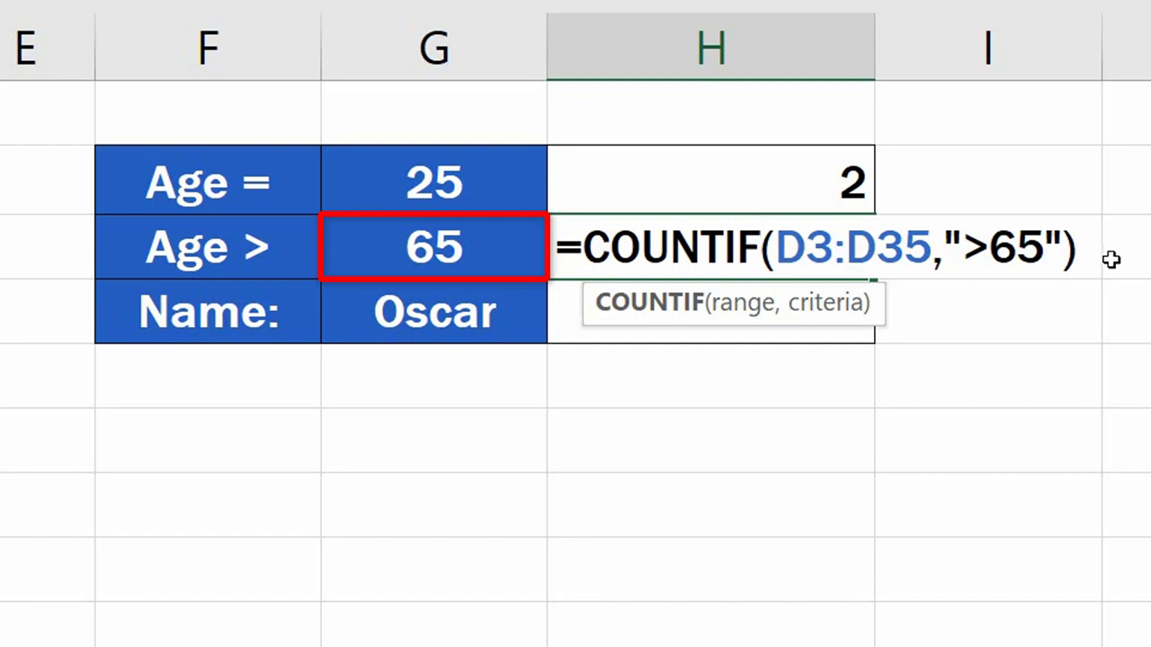
pyautogui.click(1046, 248)
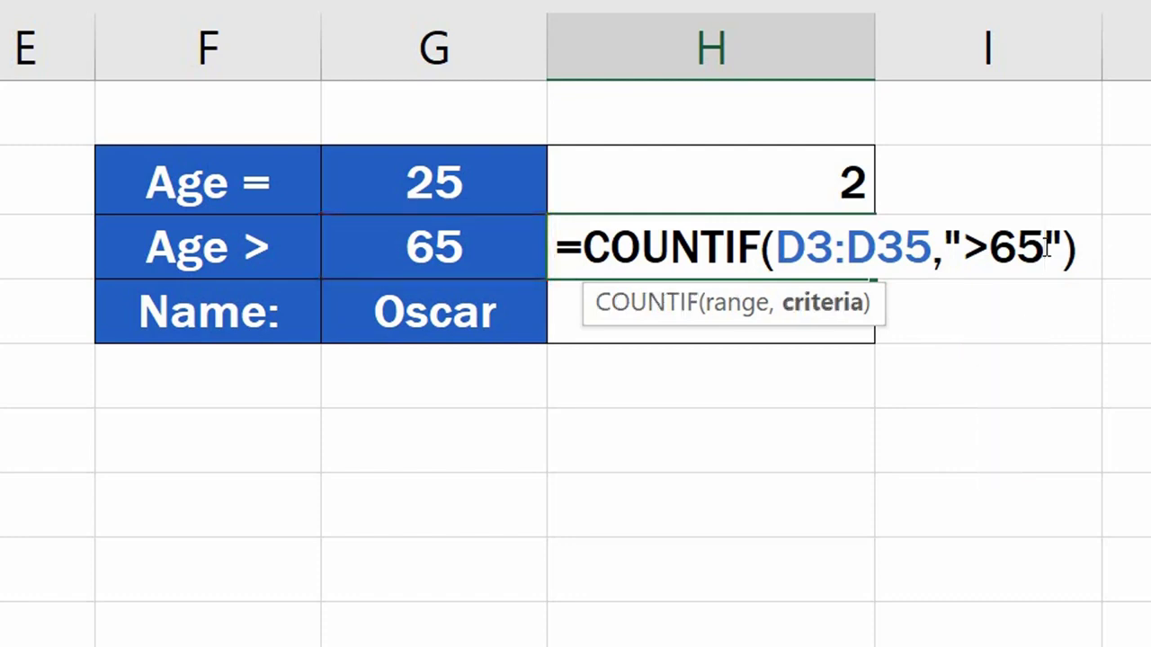
pyautogui.press('BackSpace')
pyautogui.press('BackSpace')
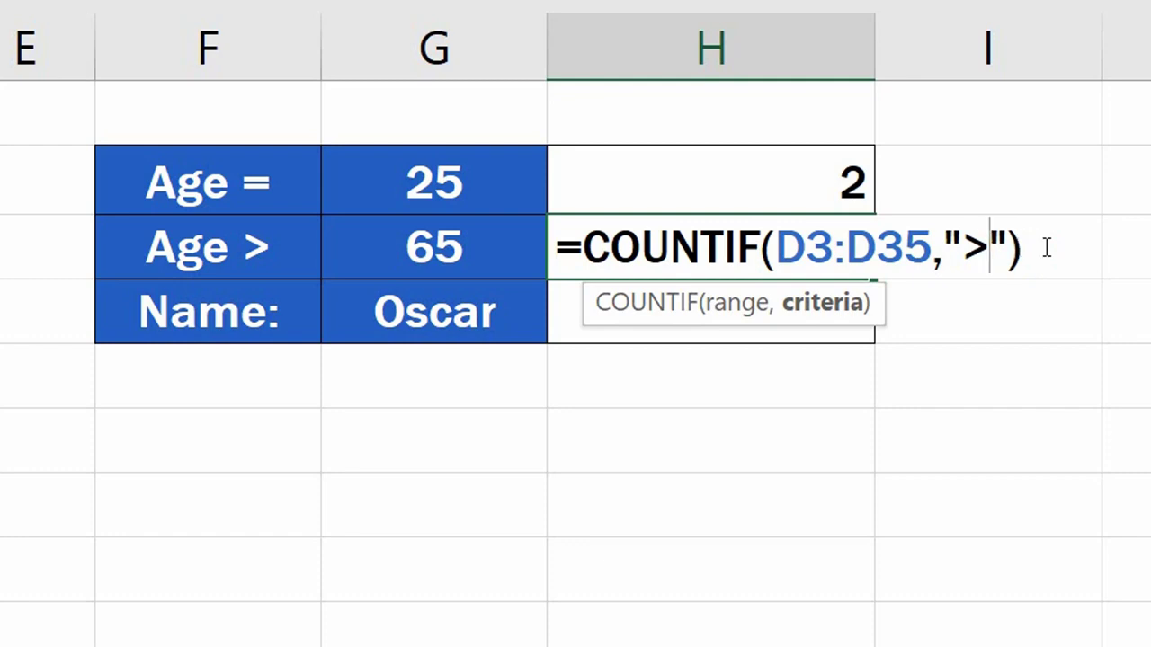
pyautogui.press('Right')
pyautogui.write('&G3')
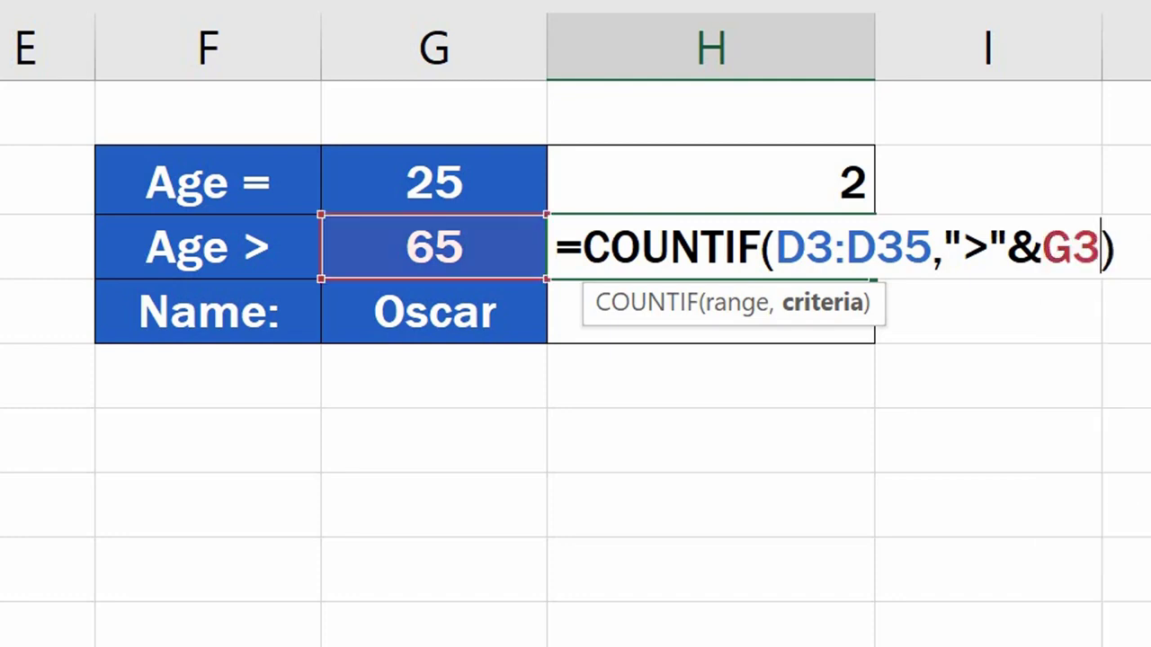
pyautogui.write(')')
pyautogui.press('Return')
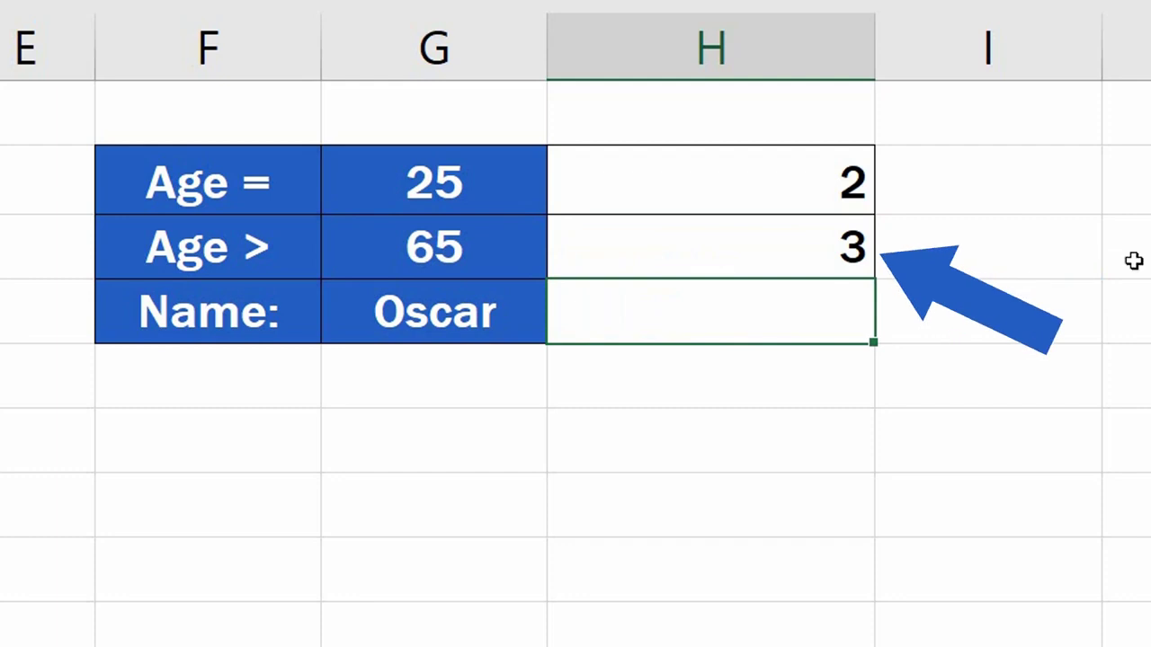
# Change the "Age >" criterion in cell G3 to 40.
pyautogui.click(456, 253)
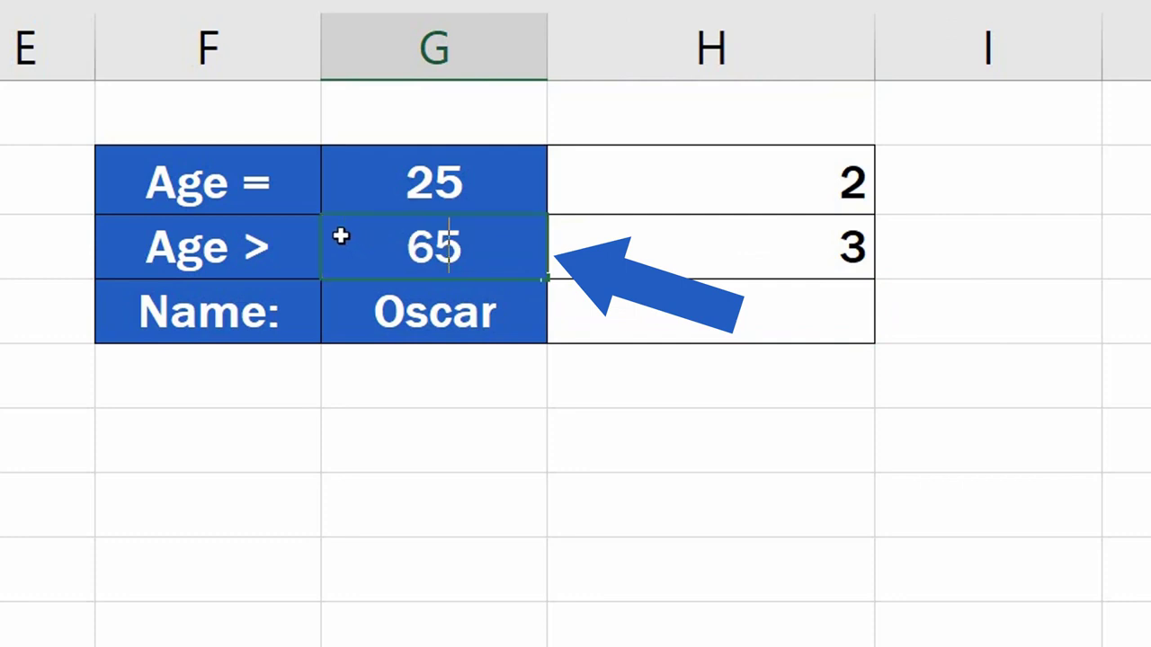
pyautogui.write('40')
pyautogui.press('Return')
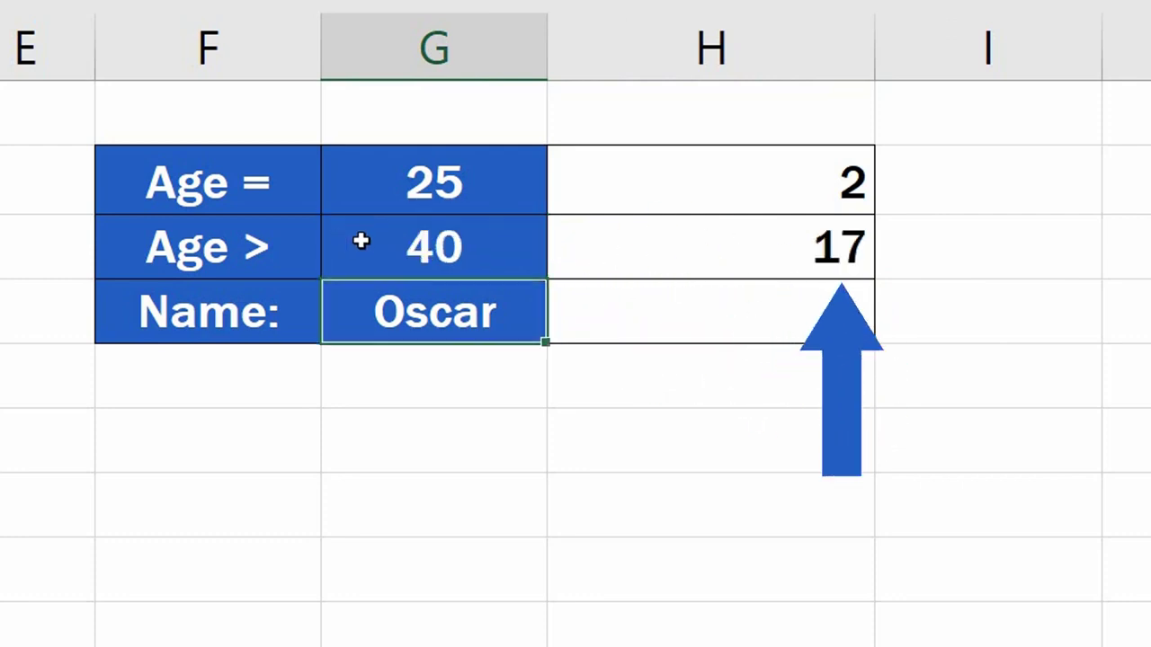
pyautogui.click(361, 241)
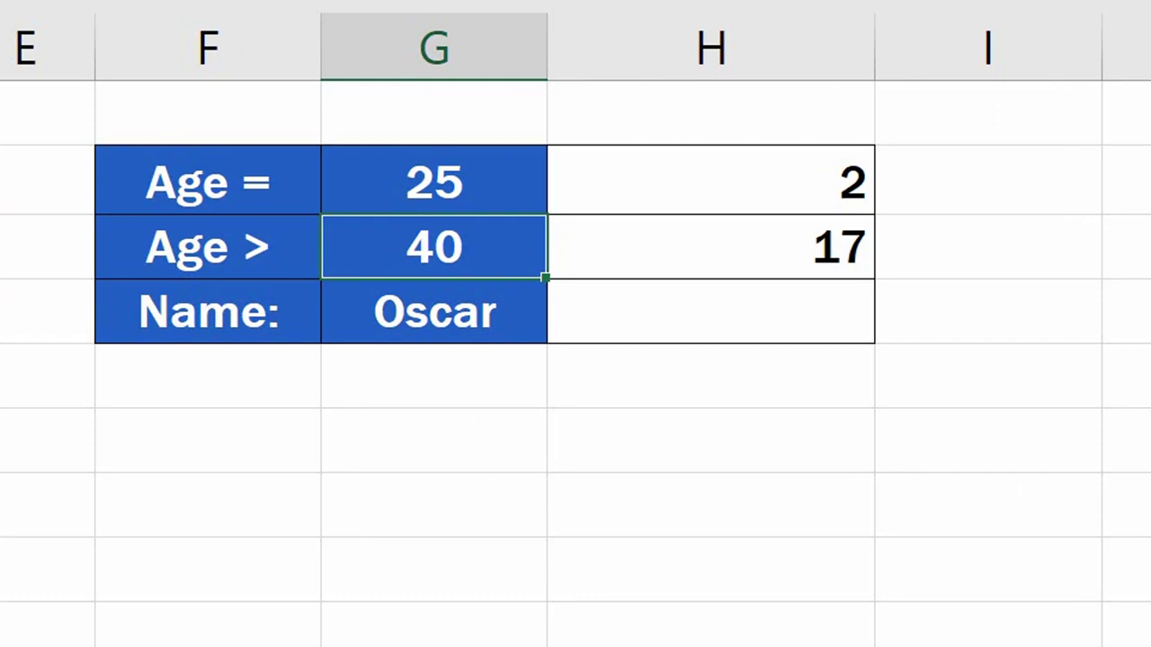
# Enter a COUNTIF formula in H4 over range B3:D35, using the first name shown in G4 as quoted text for the criterion.
pyautogui.click(803, 318)
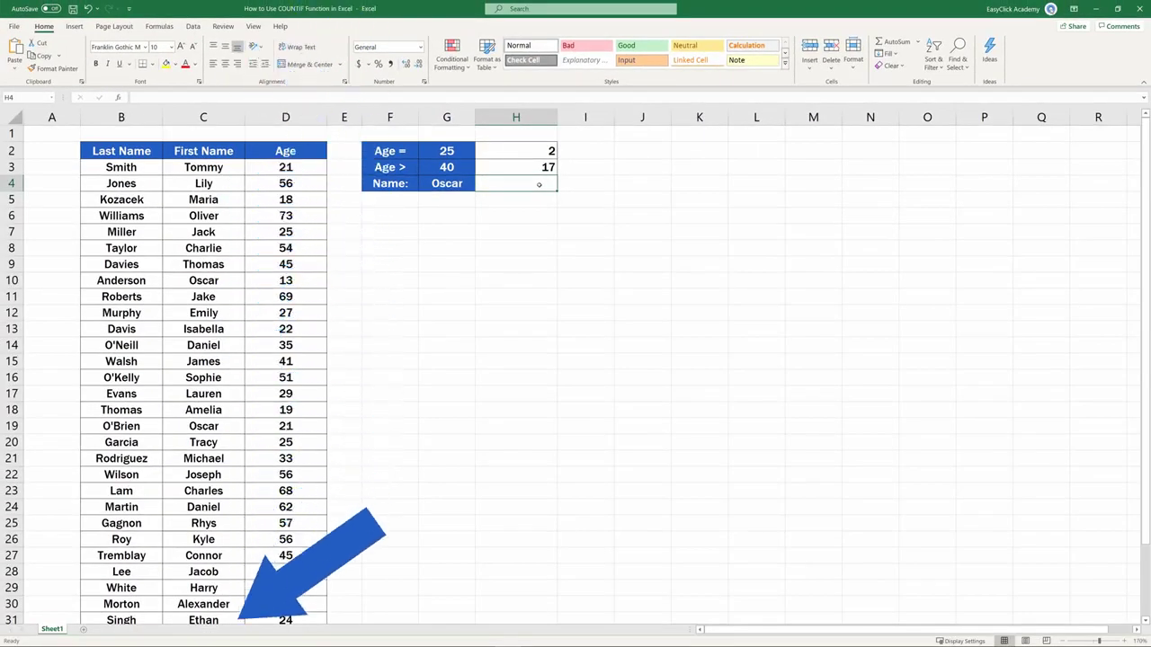
pyautogui.write('=')
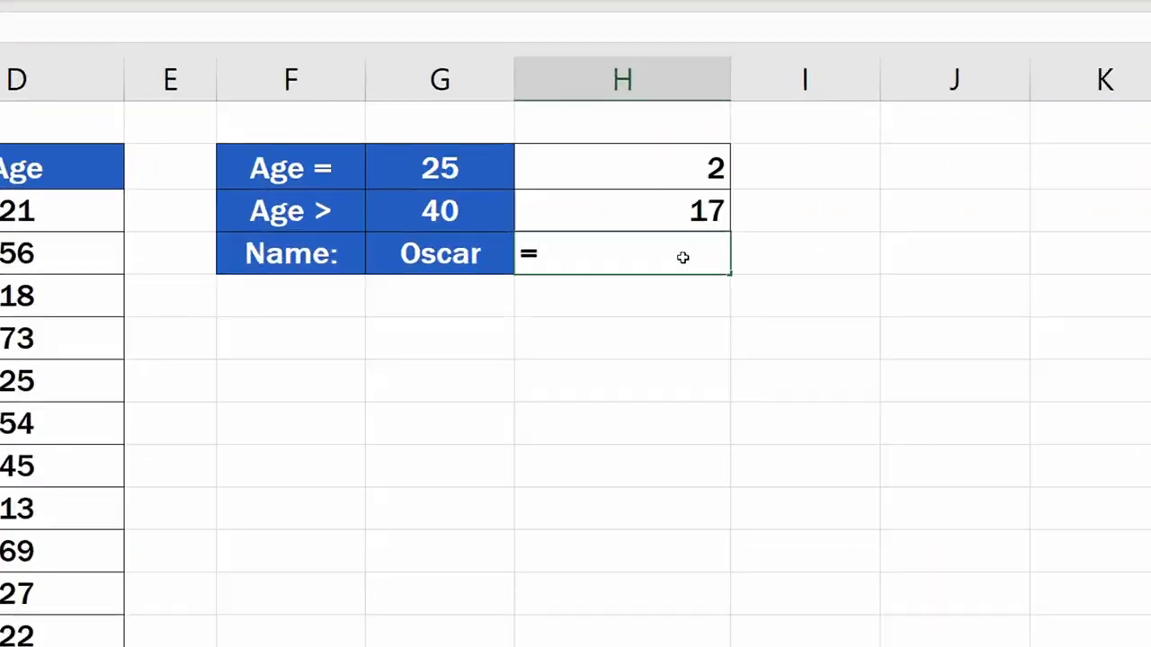
pyautogui.write('counti')
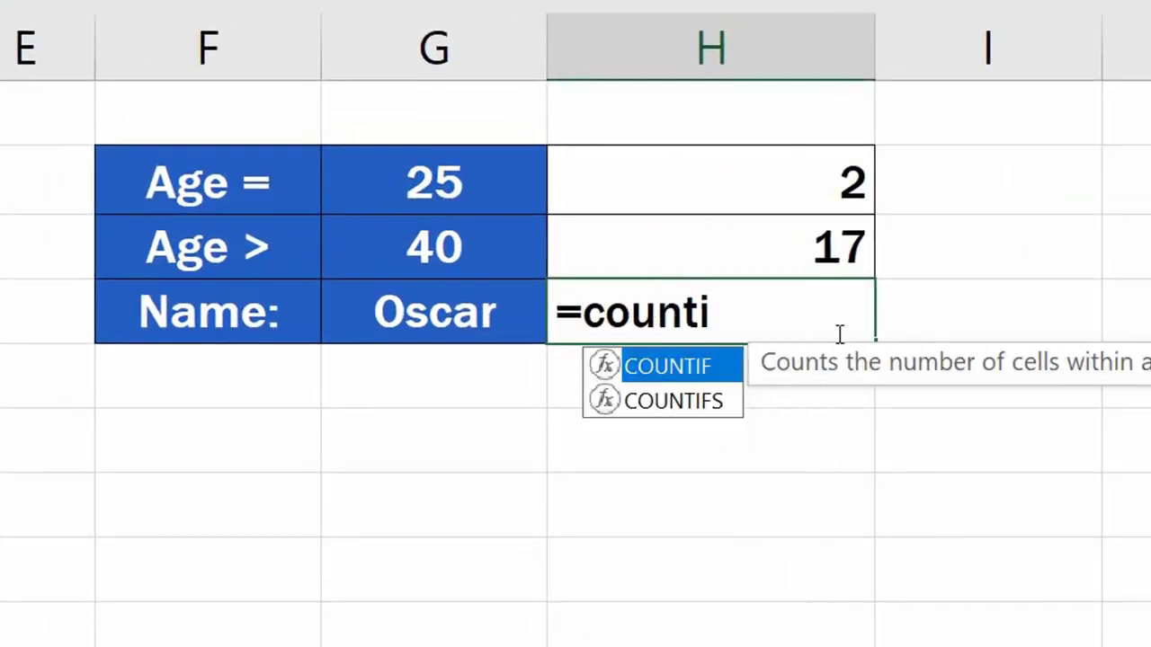
pyautogui.doubleClick(707, 364)
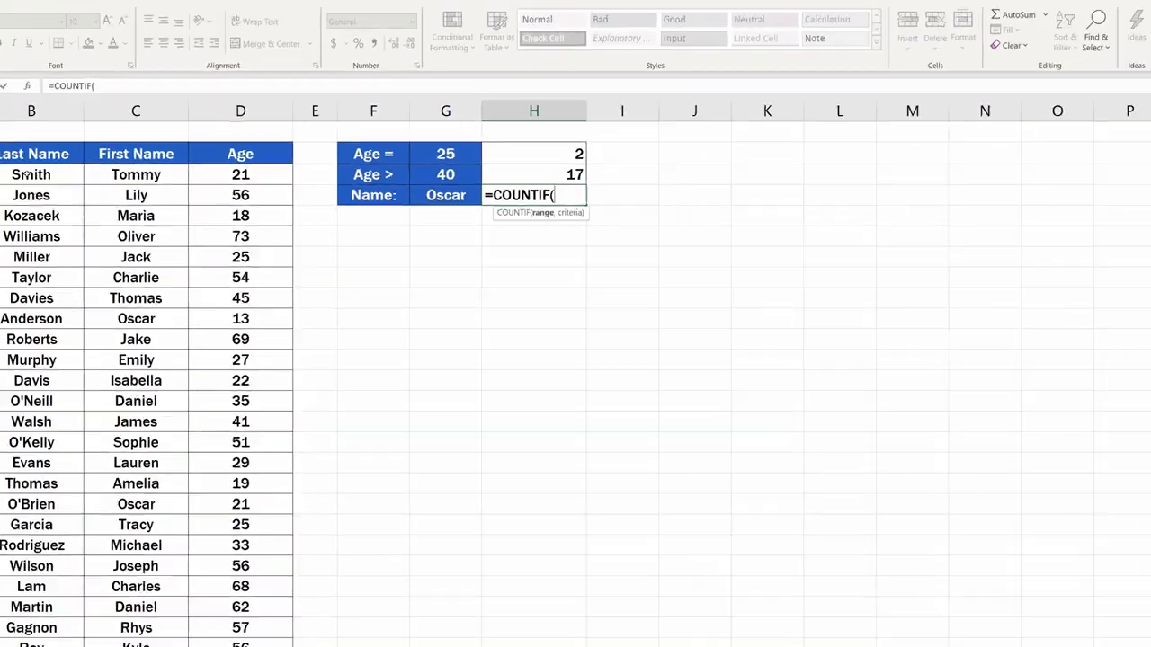
pyautogui.moveTo(121, 167); pyautogui.dragTo(204, 232)
pyautogui.moveTo(209, 315); pyautogui.dragTo(263, 586)
pyautogui.write(',')
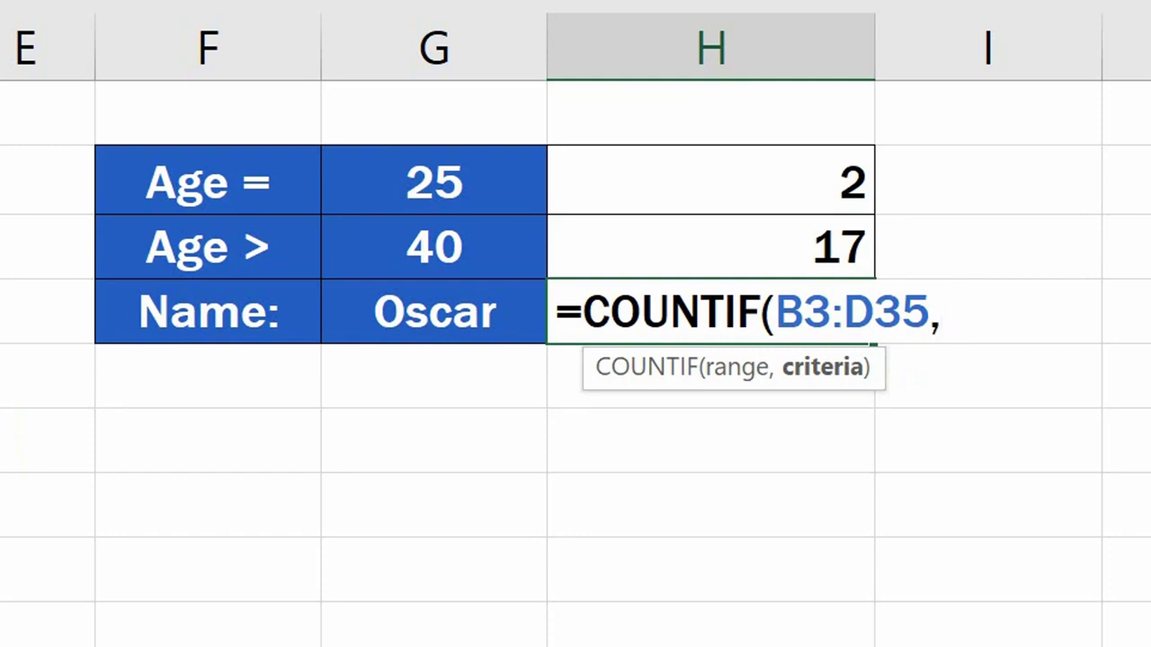
pyautogui.write('"Oscar"')
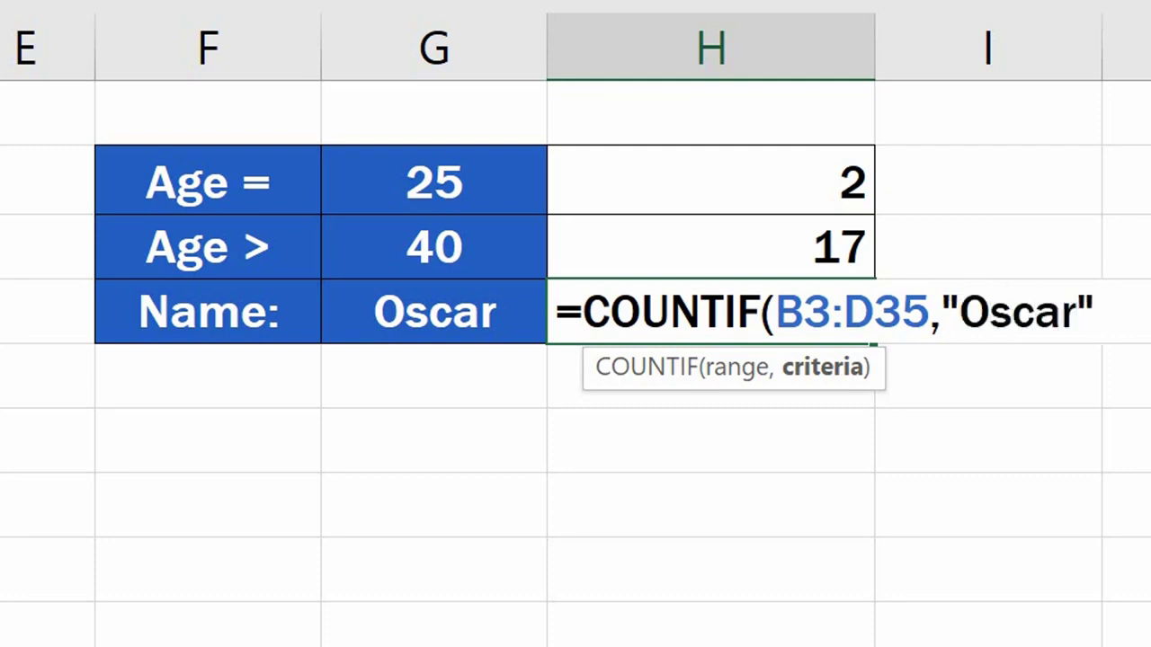
pyautogui.write(')')
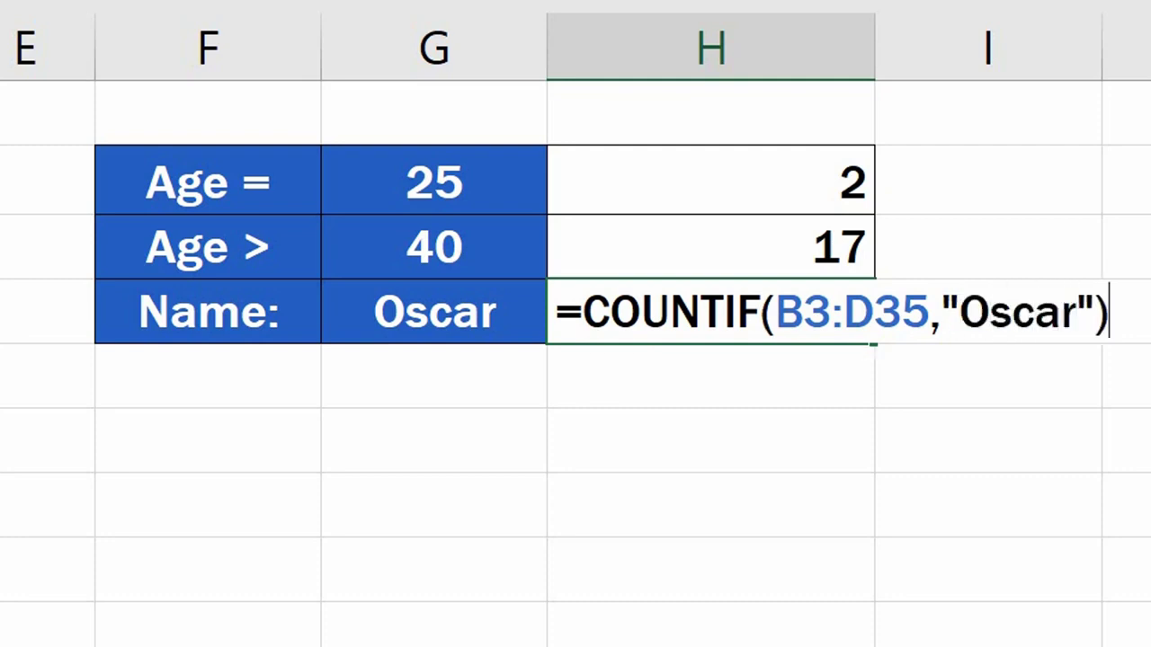
pyautogui.press('Return')
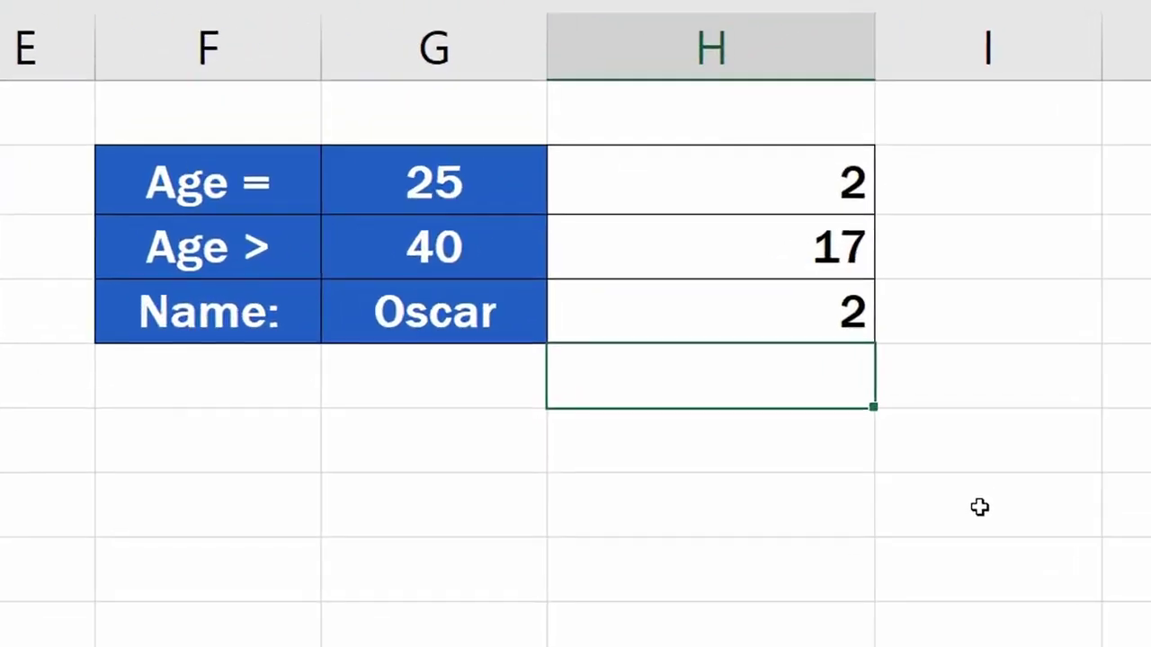
# Edit the H4 COUNTIF formula so its criterion references cell G4 instead of the quoted name.
pyautogui.doubleClick(791, 314)
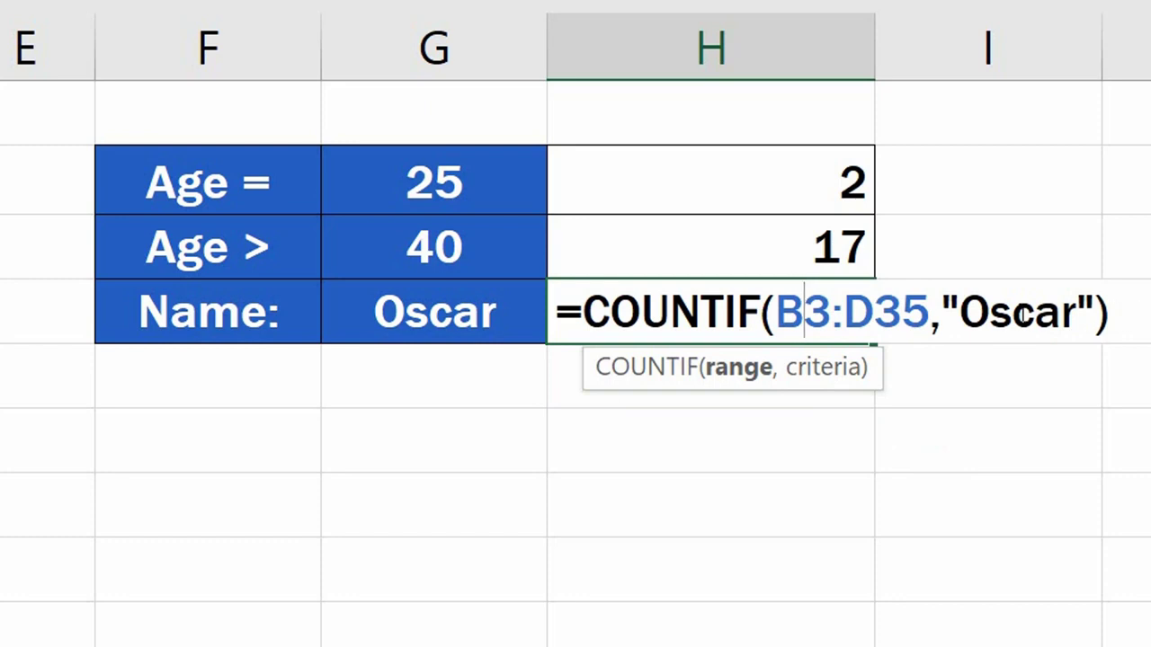
pyautogui.moveTo(940, 310); pyautogui.dragTo(1092, 301)
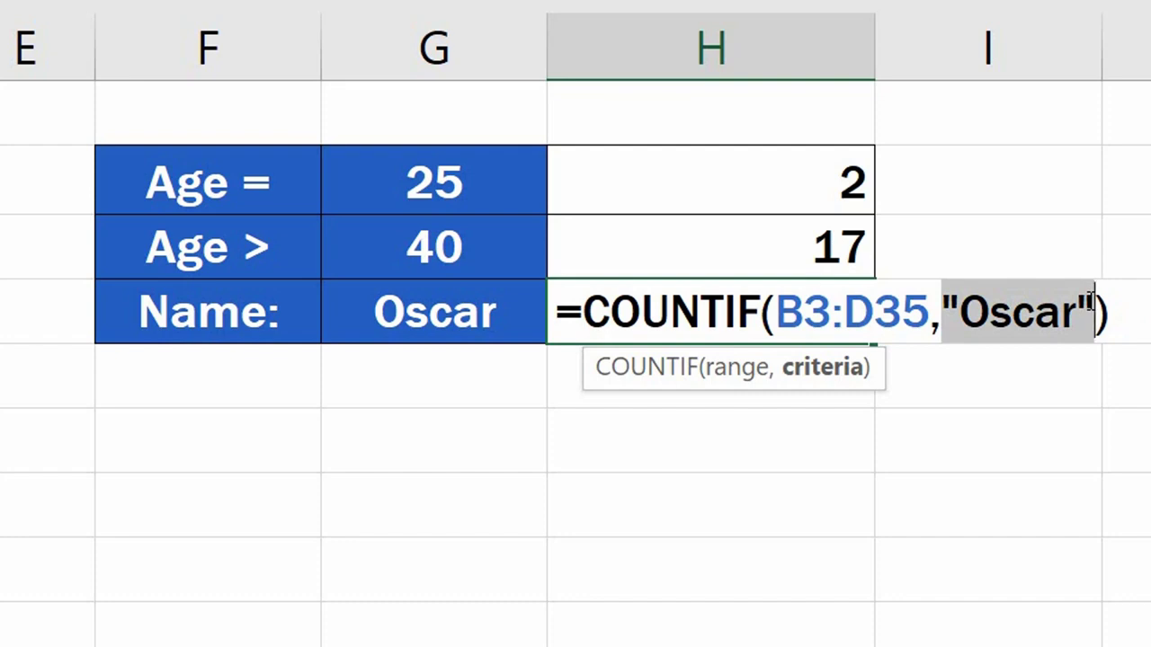
pyautogui.write('G4')
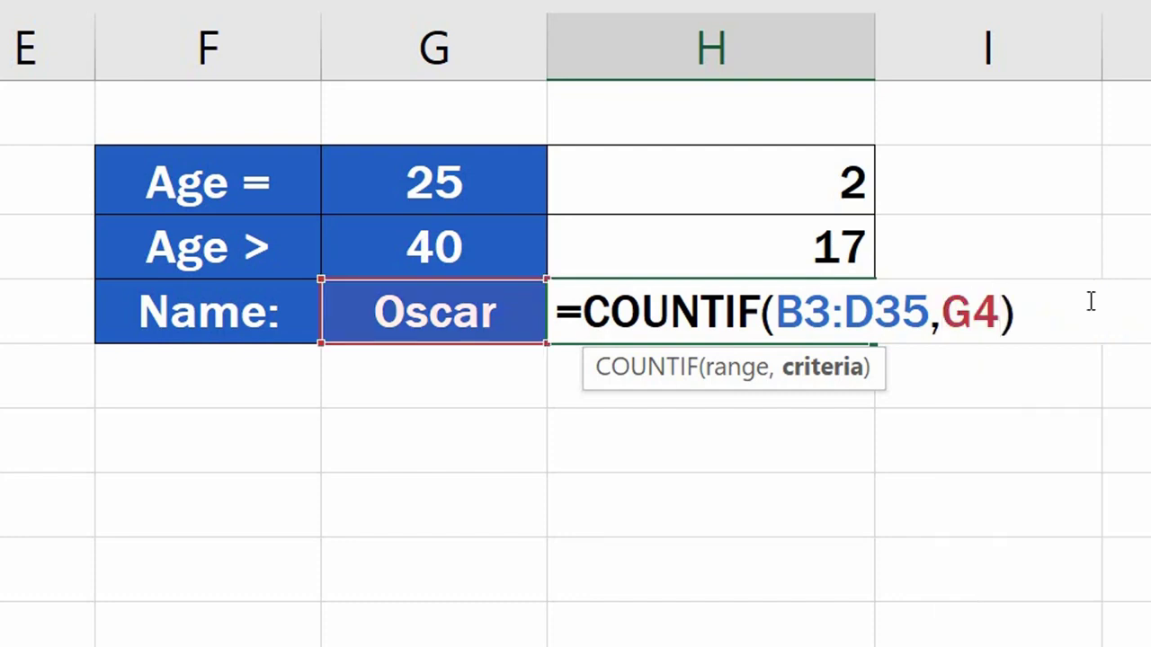
pyautogui.press('Return')
# Change the "Name:" criterion in cell G4 to the first name listed in C5.
pyautogui.click(467, 314)
pyautogui.write('Maria')
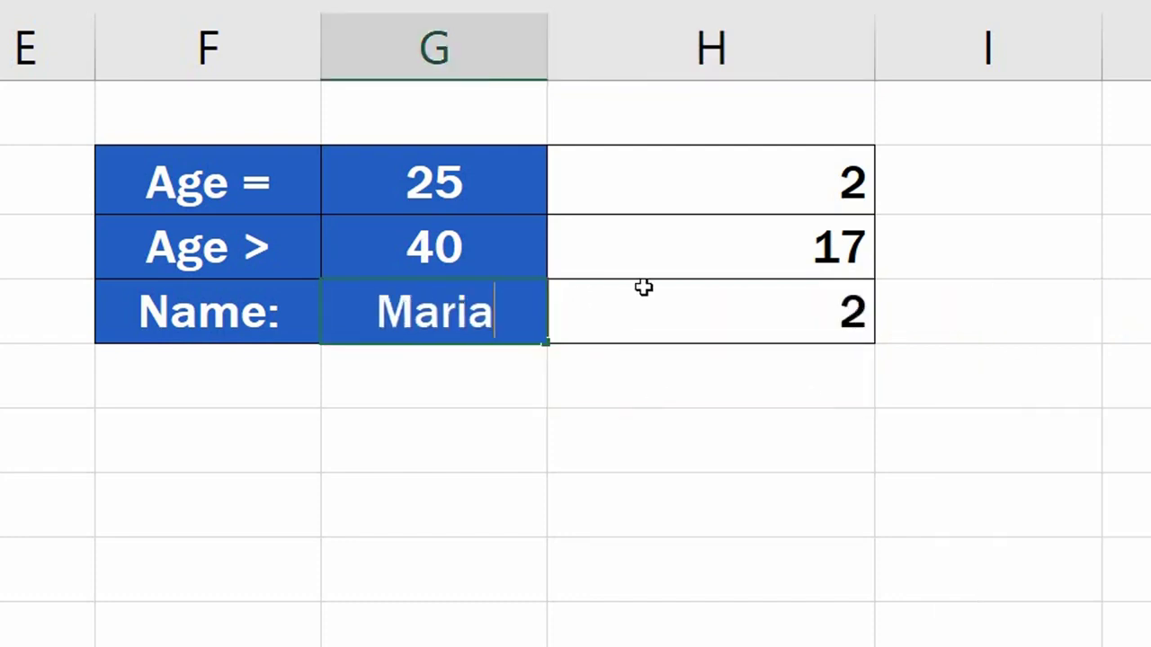
pyautogui.press('Return')
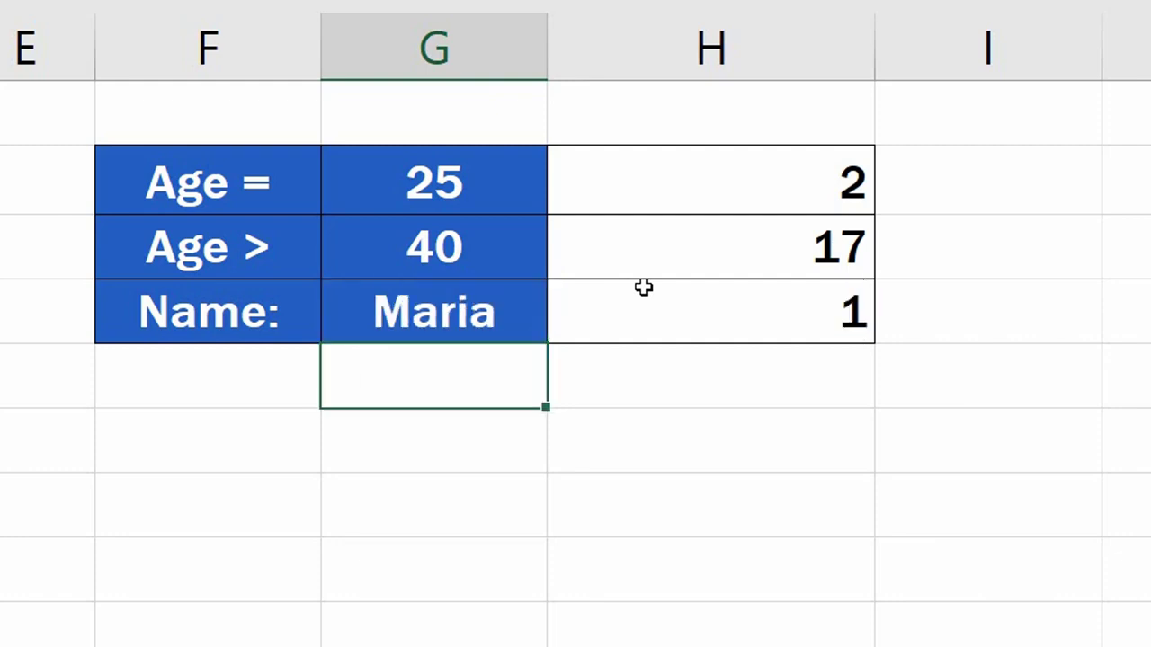